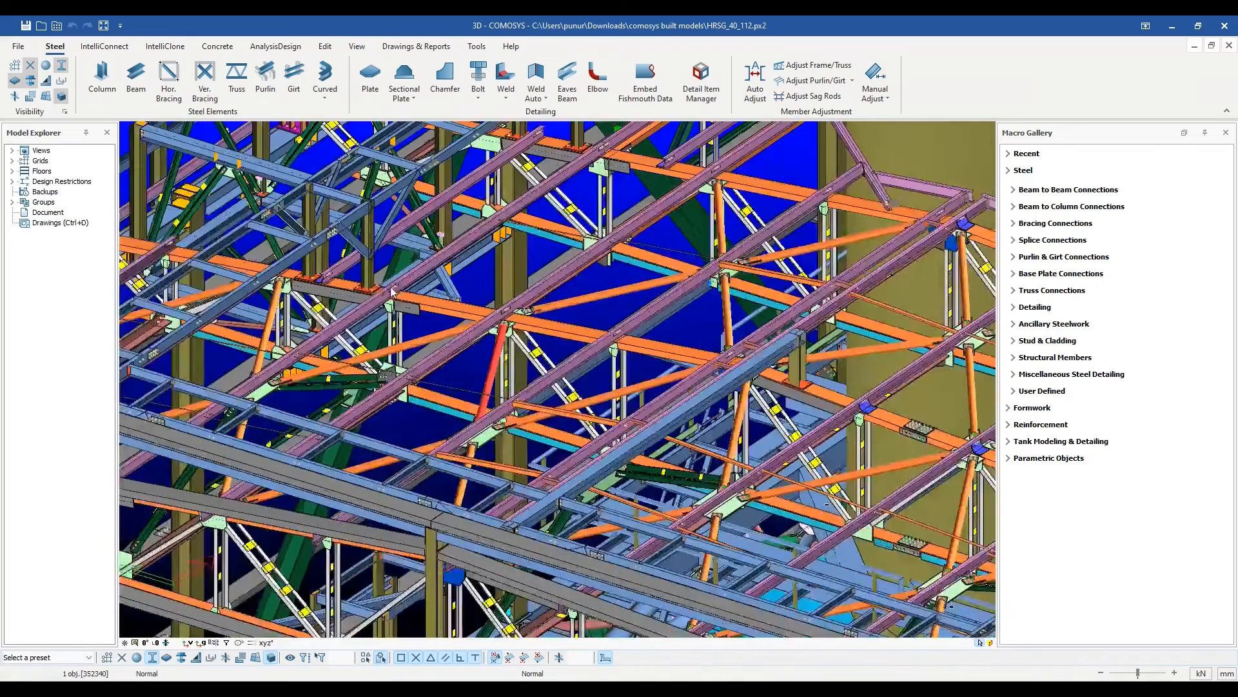
Examine the notched end of the blue secondary beam where it bolts to the supporting beam.
scroll(216, 276, up, 2)
middle_drag(217, 276, 558, 253)
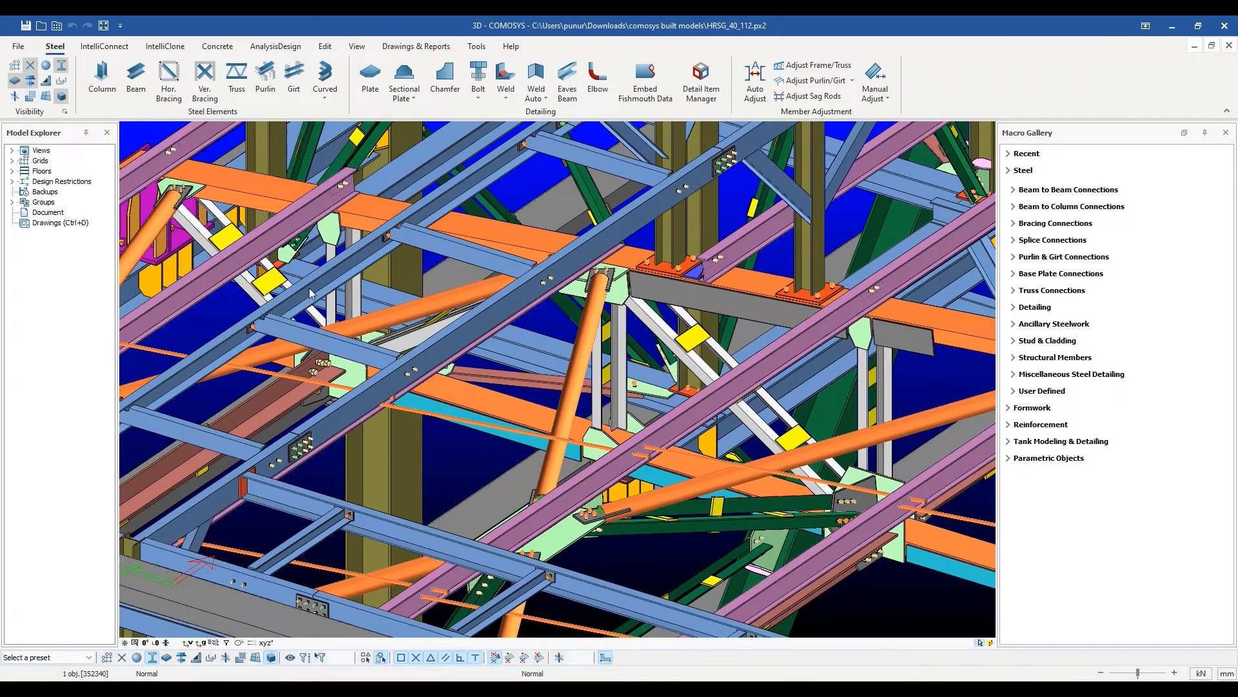
scroll(310, 293, up, 6)
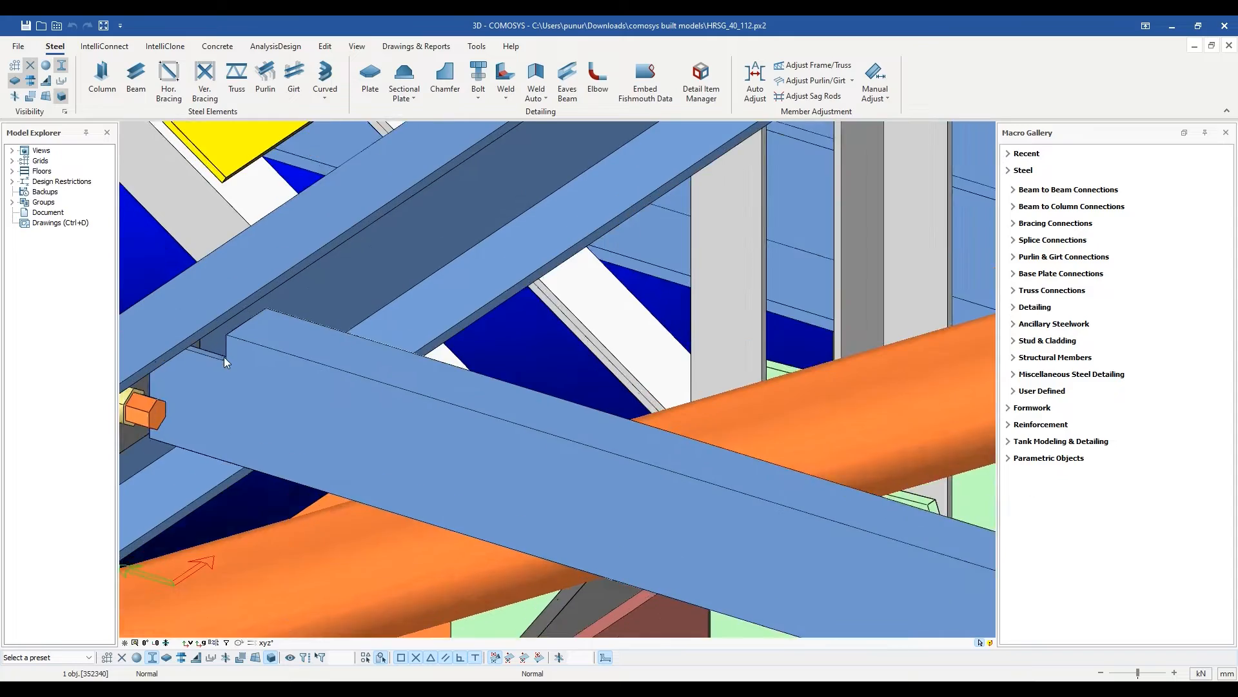
scroll(224, 358, up, 2)
scroll(219, 350, down, 6)
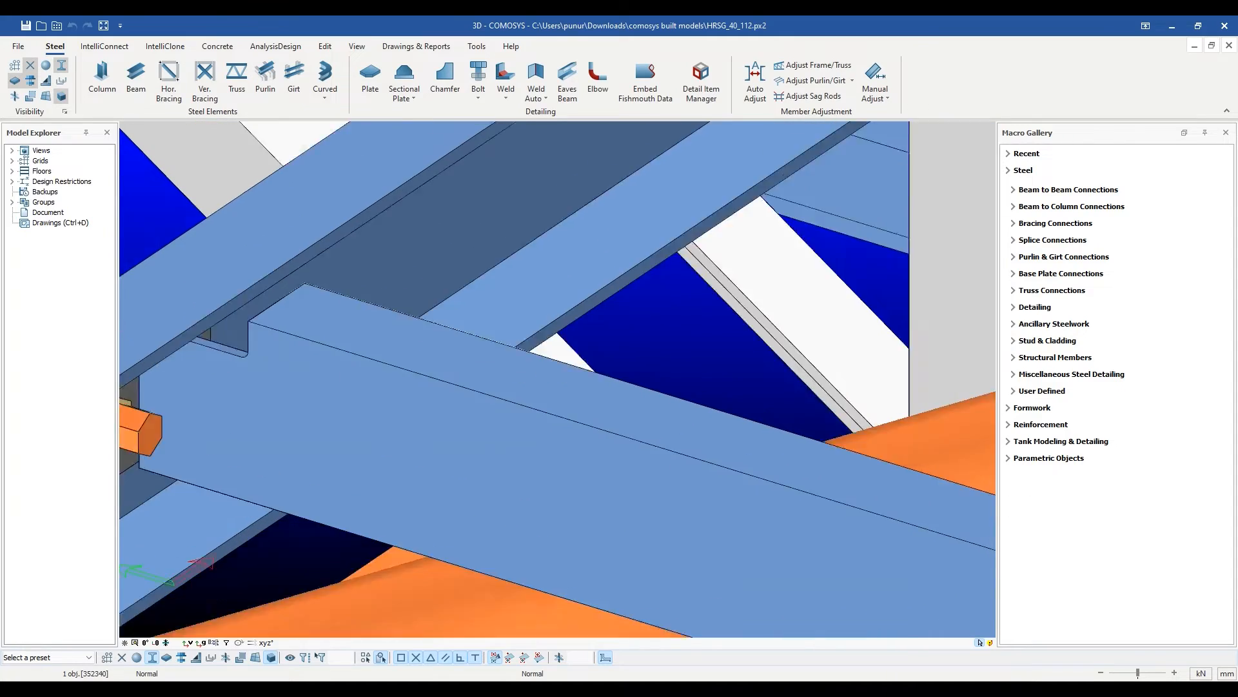
scroll(353, 346, down, 3)
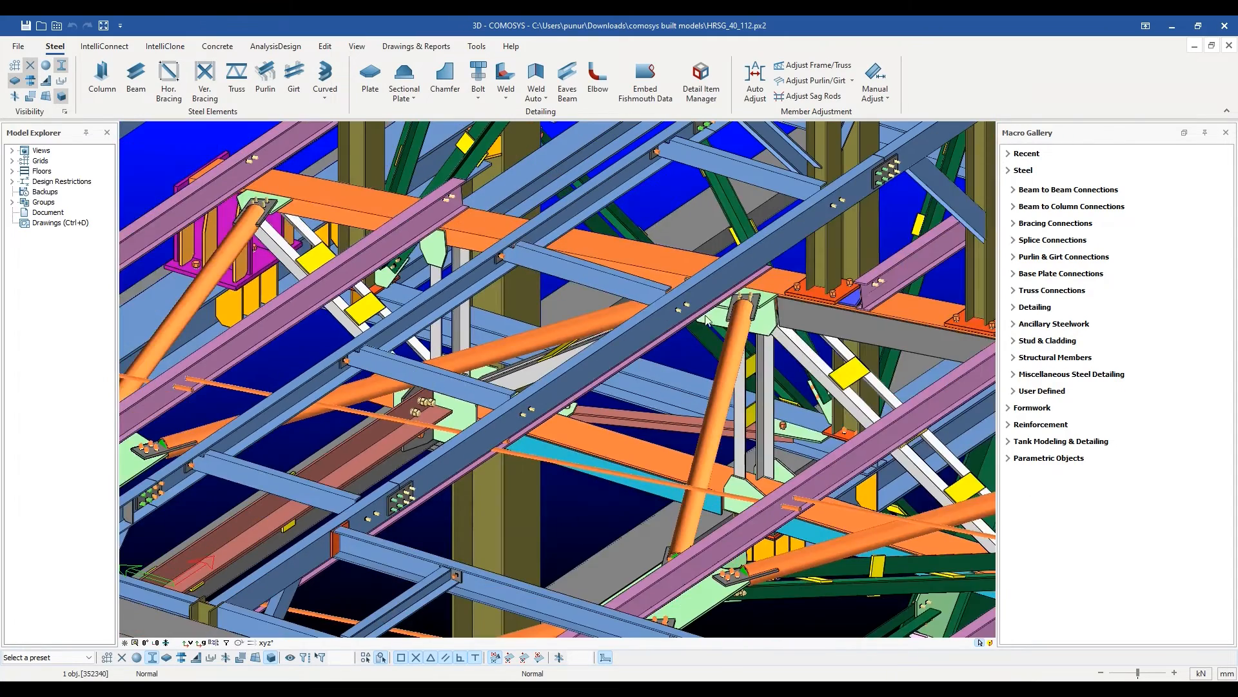
Inspect the slotted pipe brace at its bolted gusset plate and the round rods passing through the purple beam's web.
scroll(698, 322, up, 6)
scroll(760, 378, up, 2)
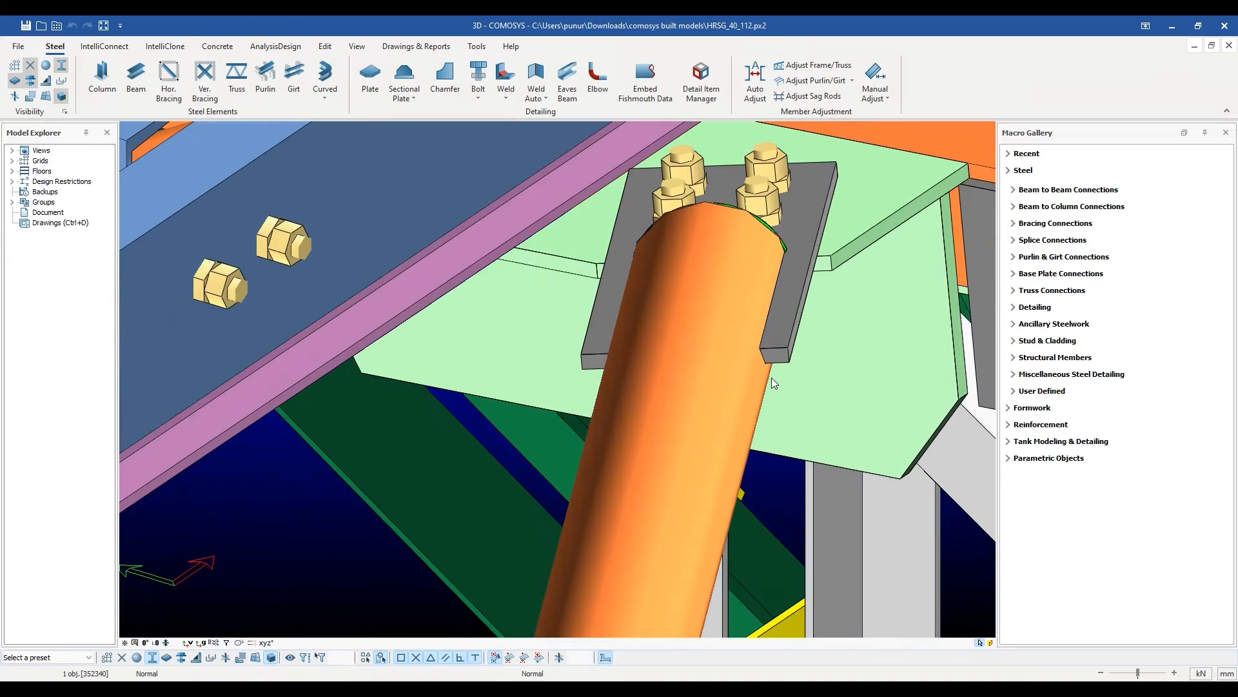
click(740, 371)
middle_drag(753, 384, 756, 342)
scroll(746, 381, down, 5)
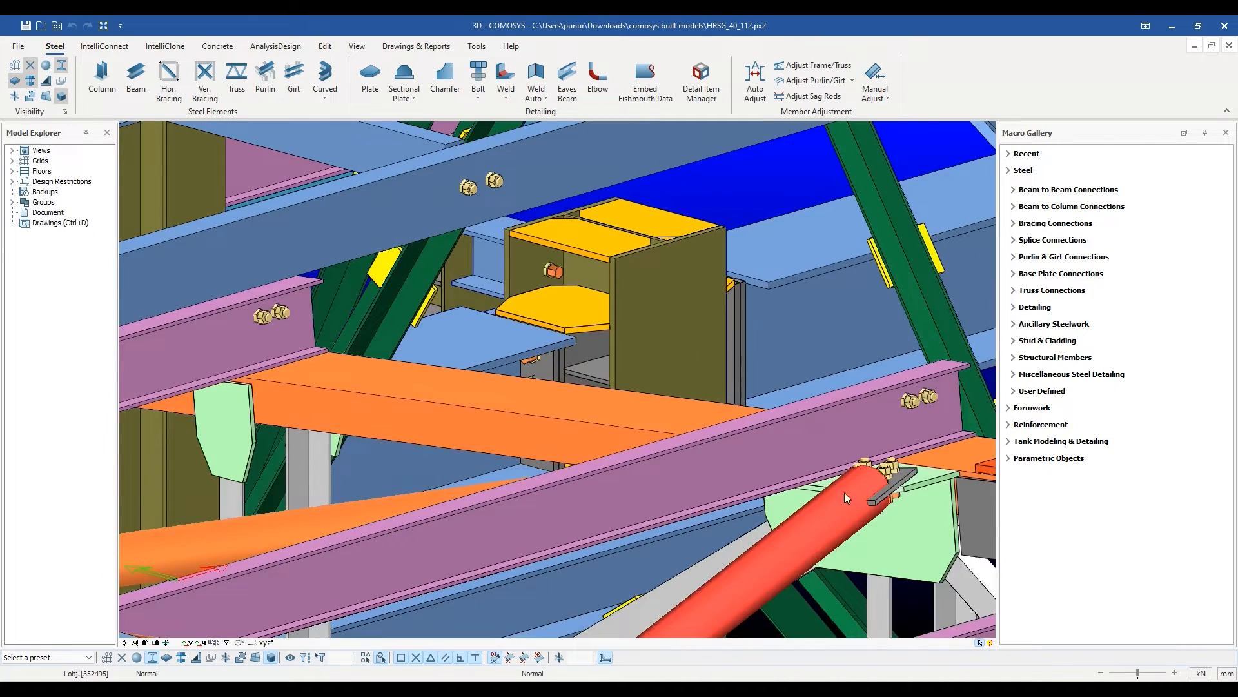
scroll(858, 503, up, 6)
scroll(856, 475, down, 8)
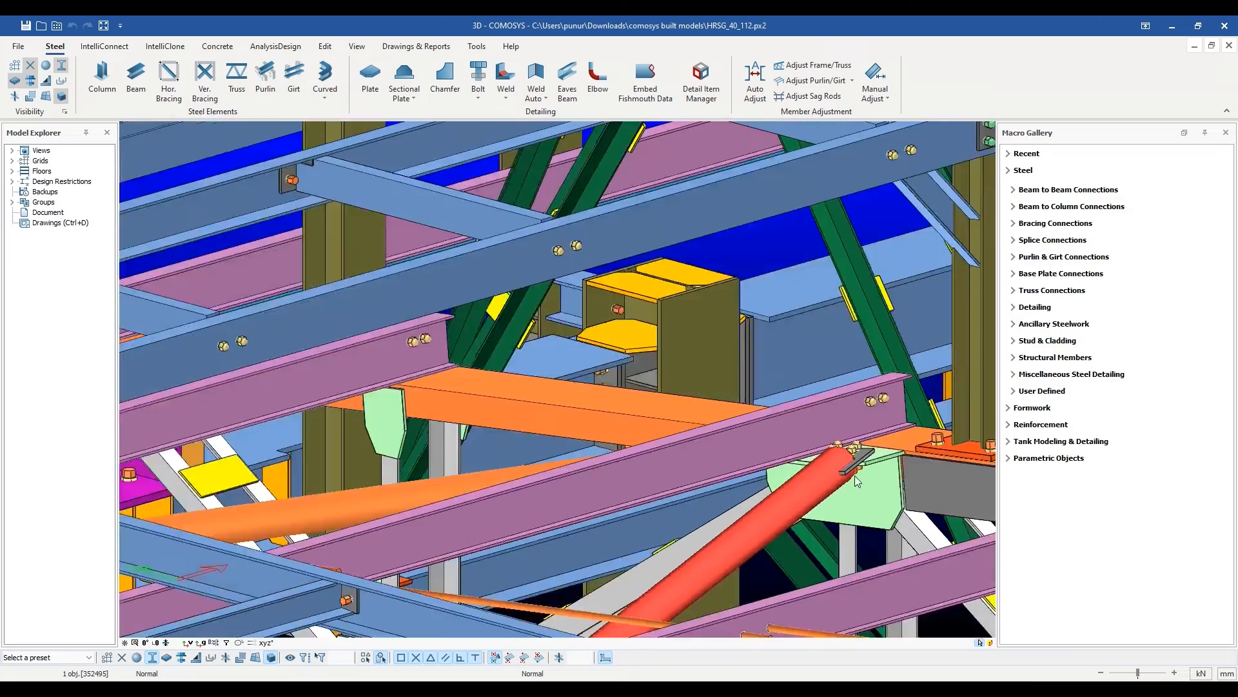
scroll(773, 503, up, 8)
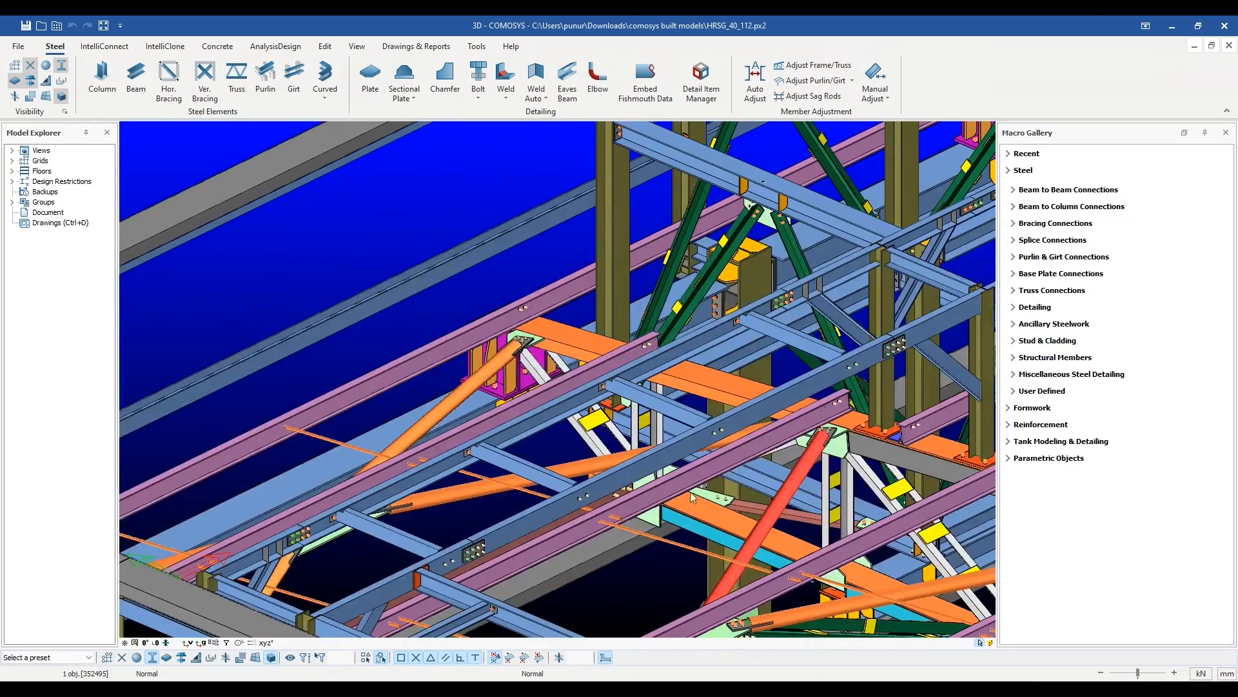
scroll(598, 459, up, 4)
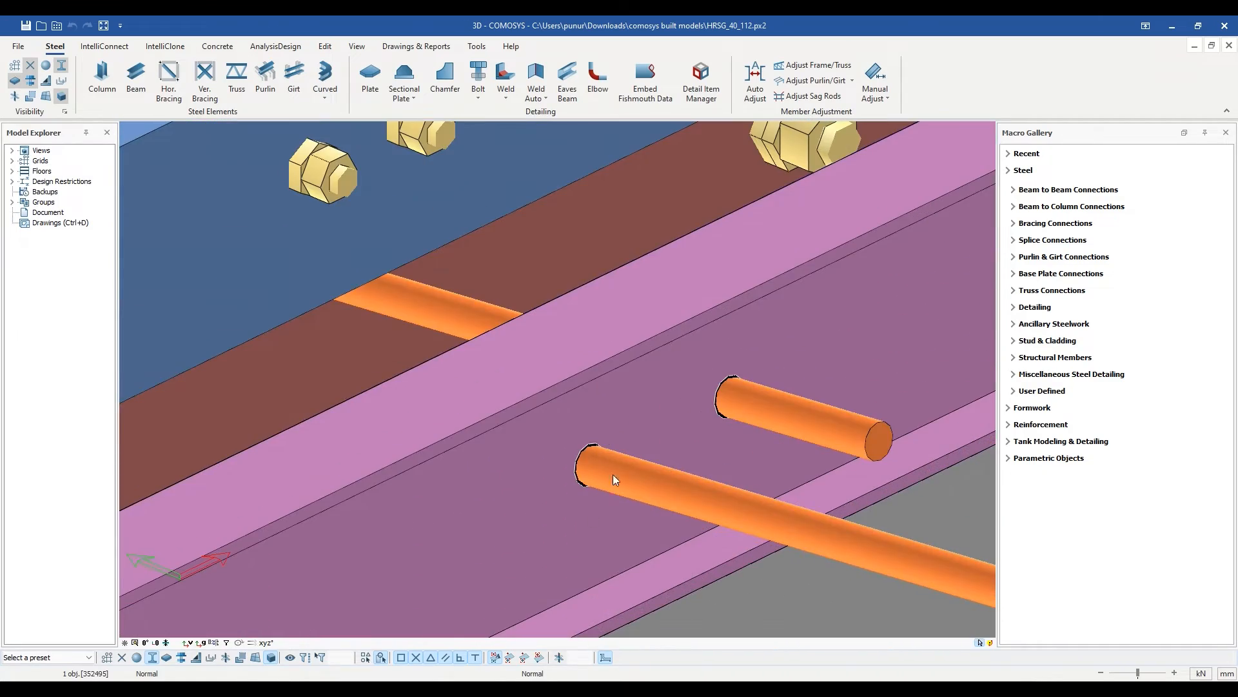
scroll(753, 401, down, 10)
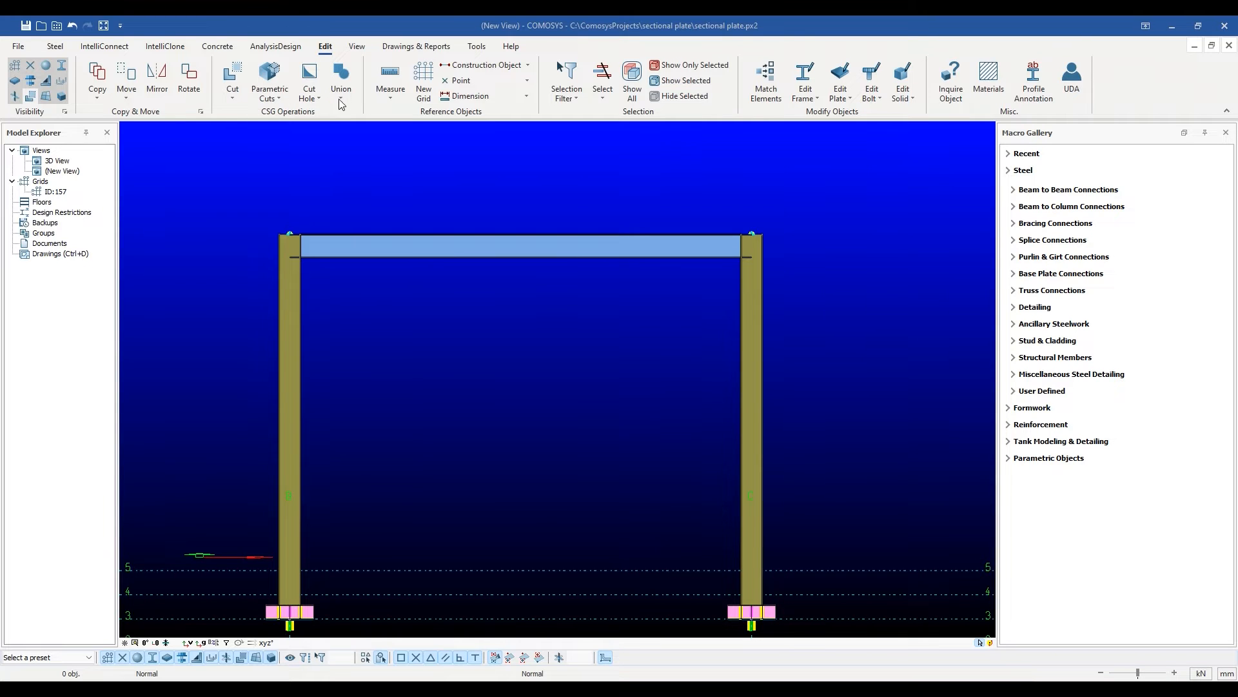
click(236, 102)
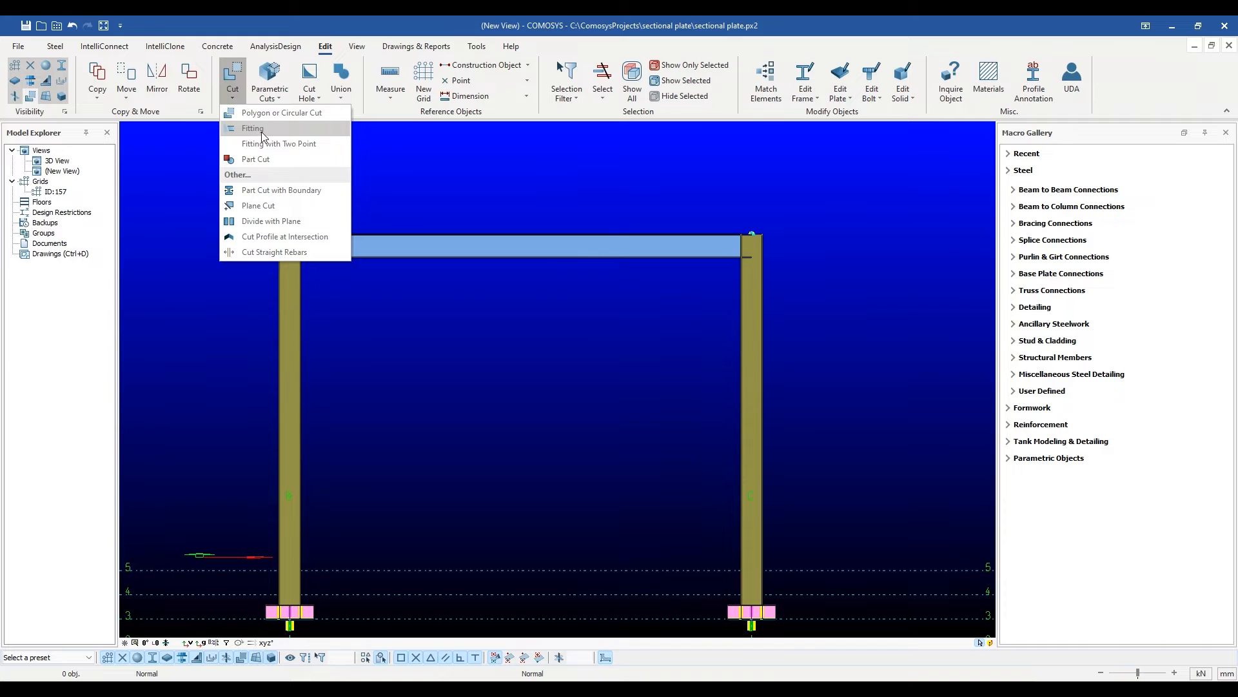
click(278, 94)
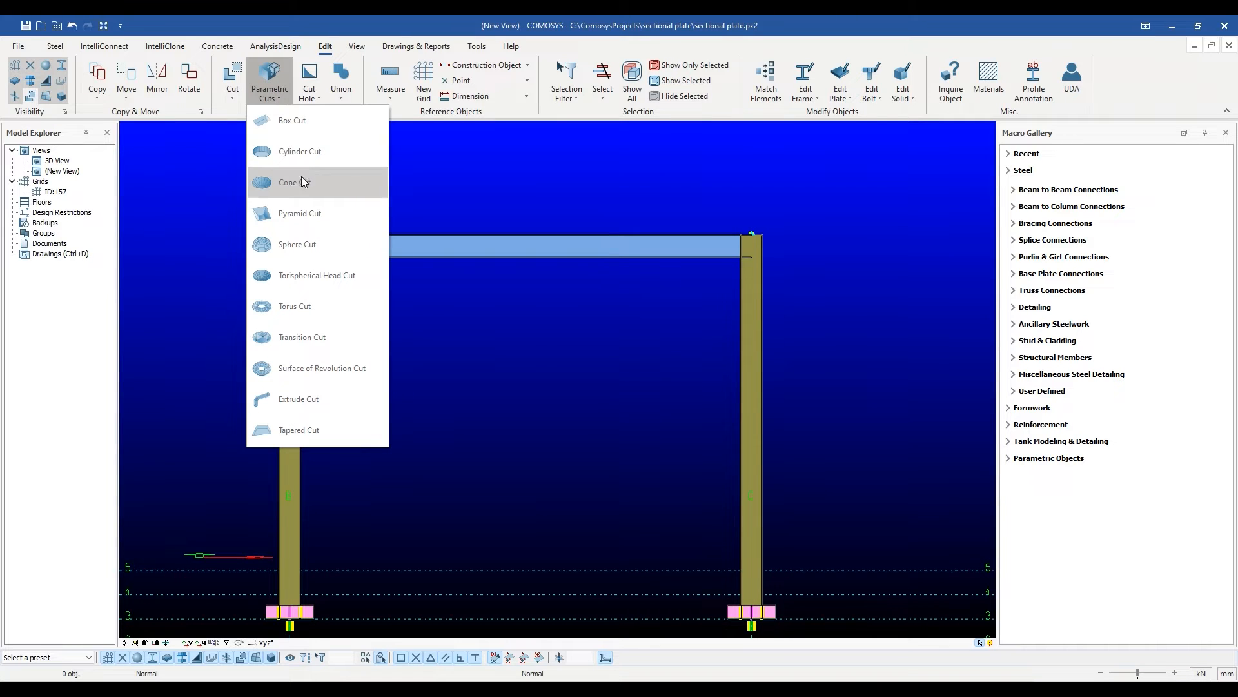
click(281, 98)
click(230, 99)
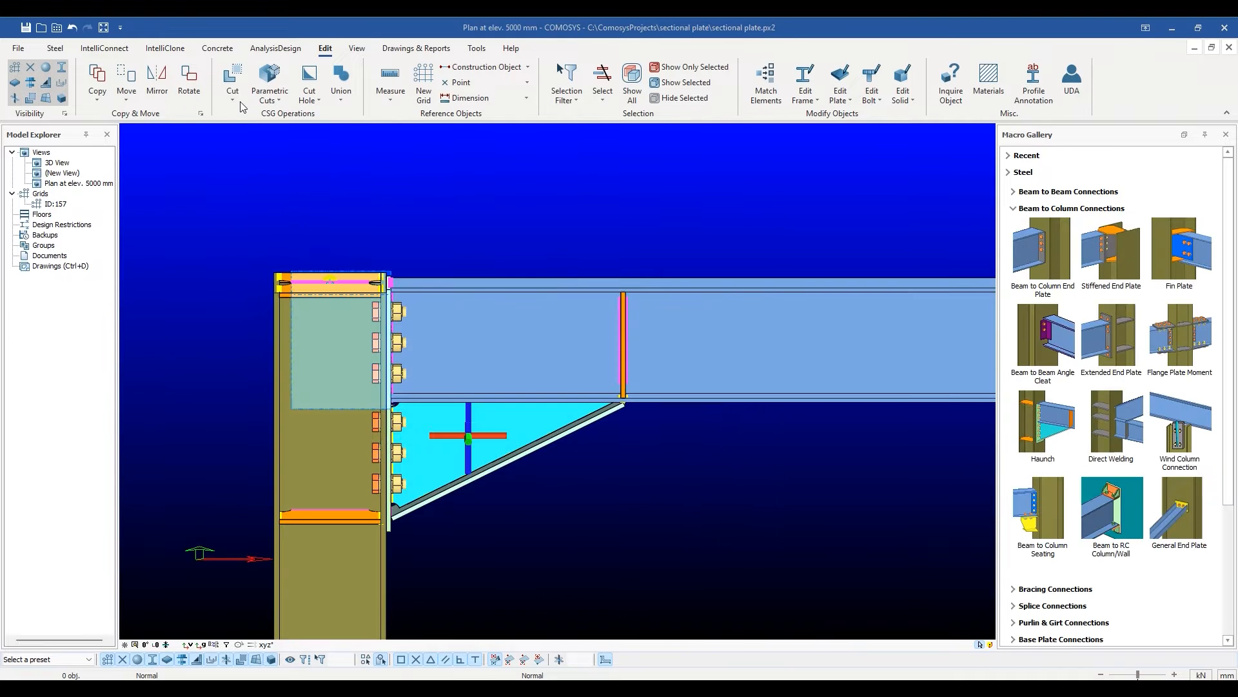
Set up a new cut of type Polygon Cut with a depth of 40 mm.
click(233, 101)
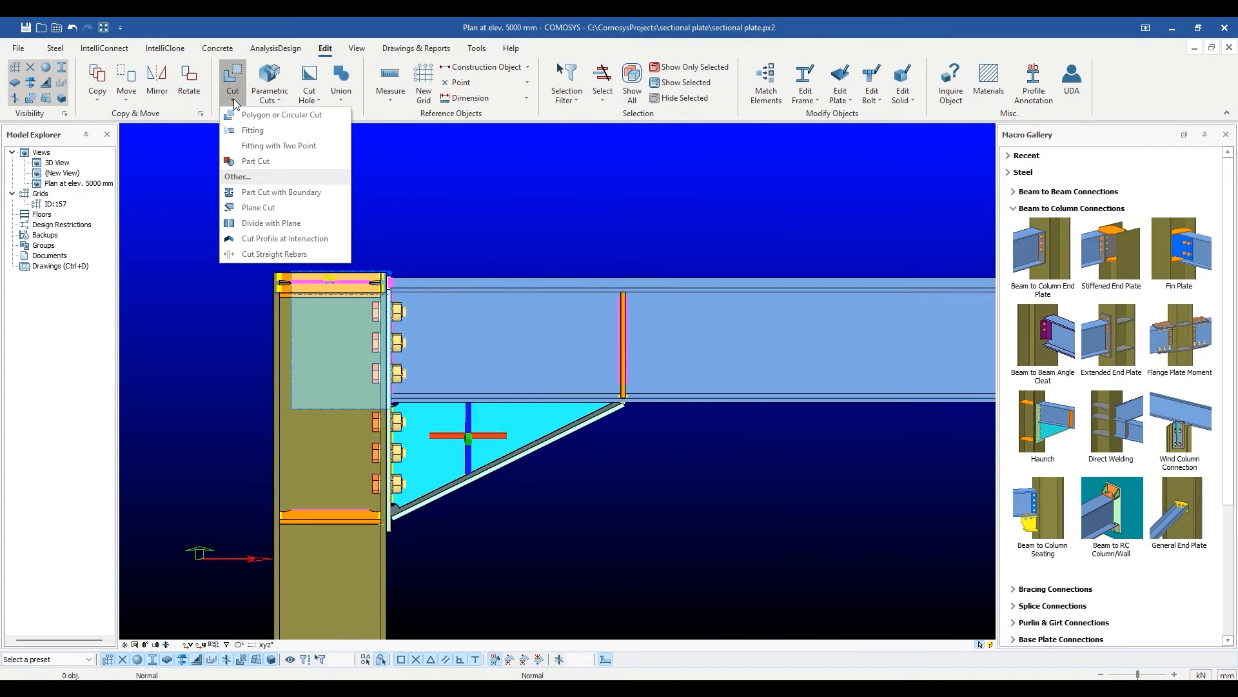
click(307, 116)
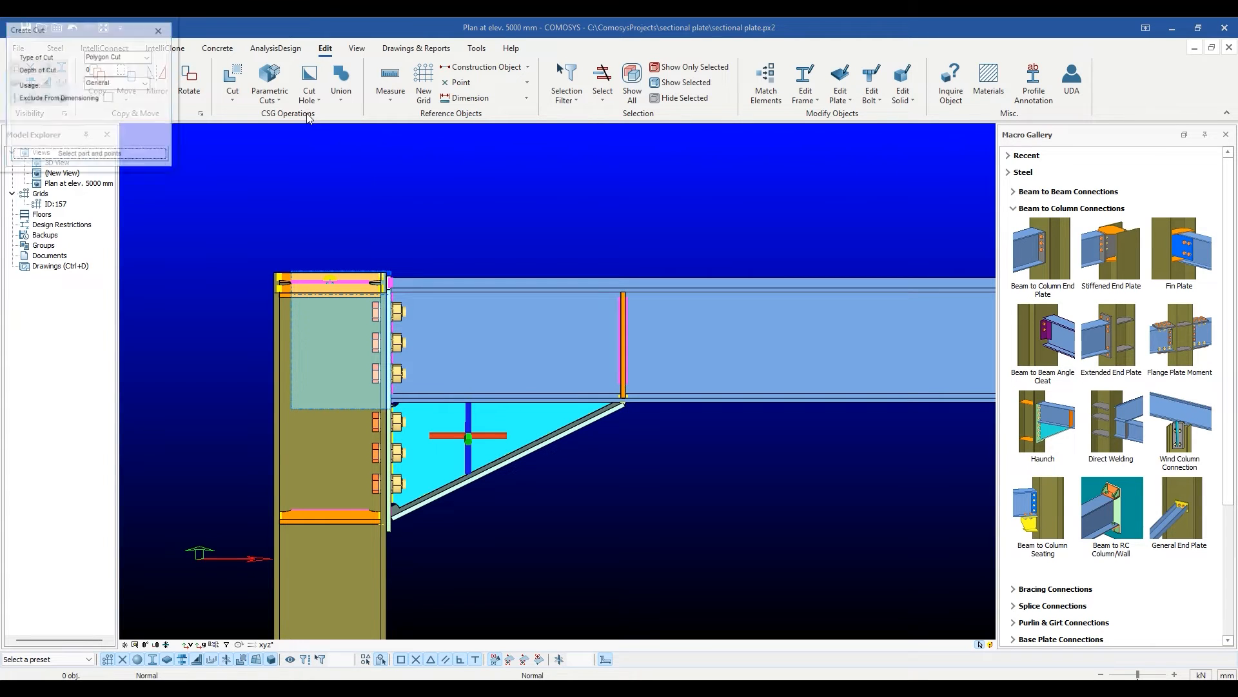
drag(124, 22, 202, 171)
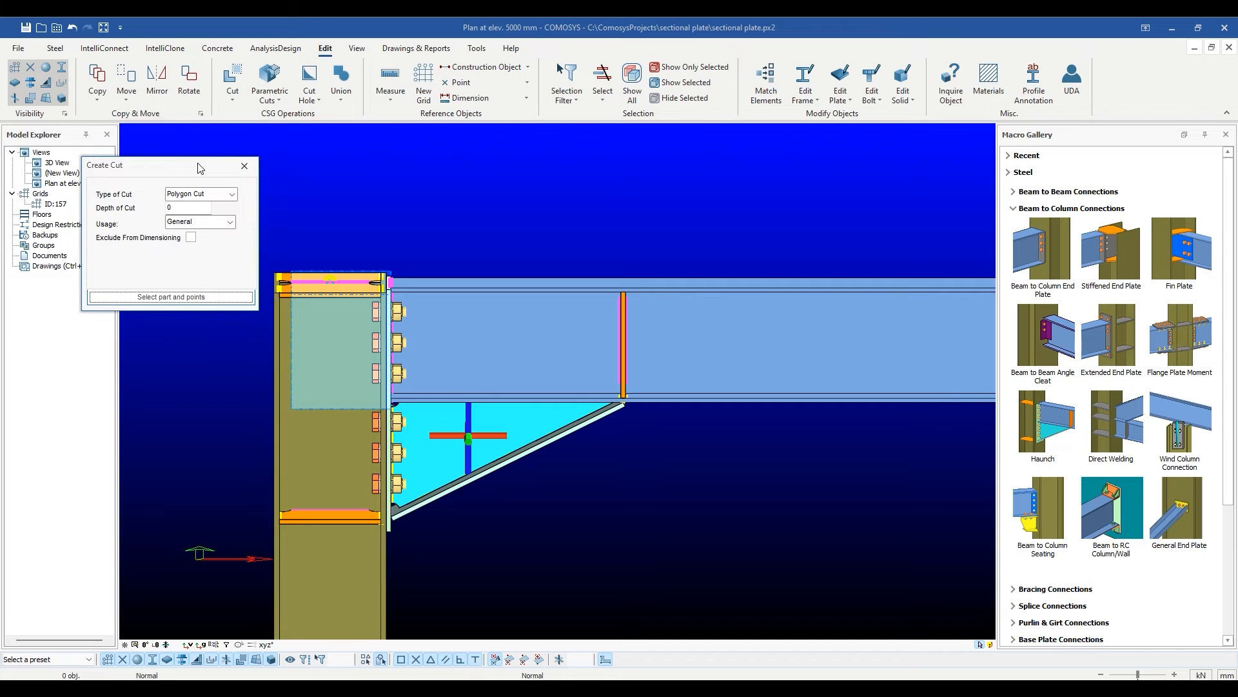
click(224, 195)
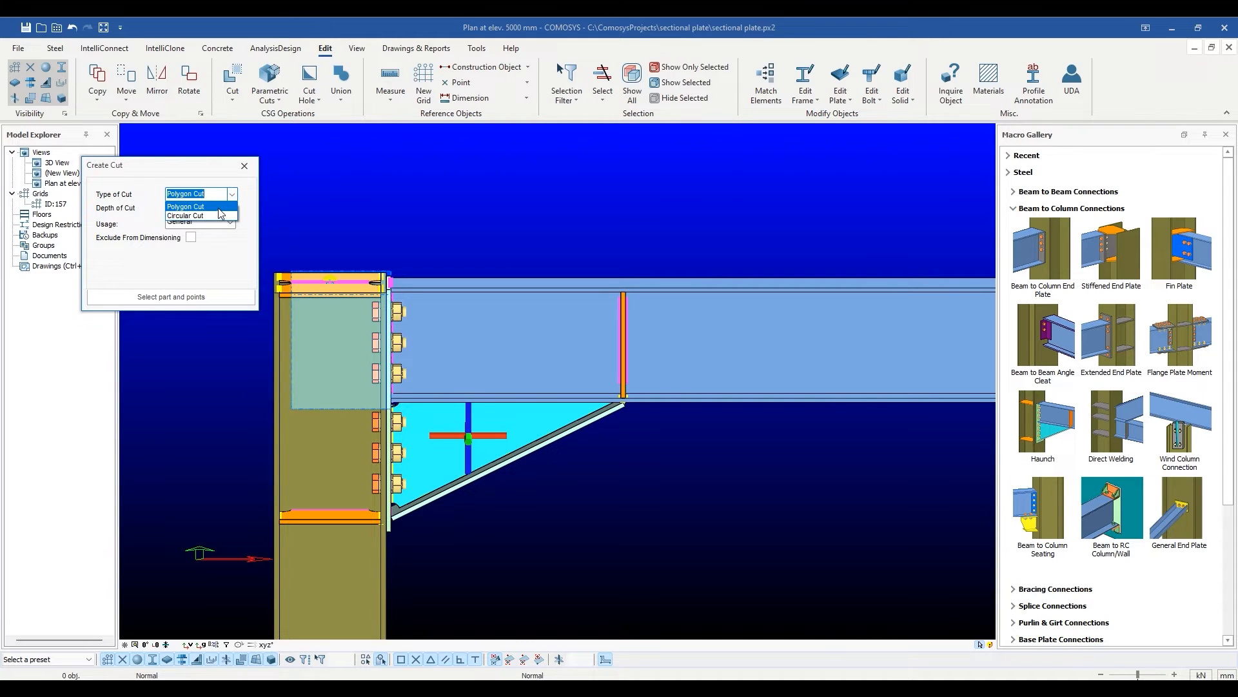
click(215, 207)
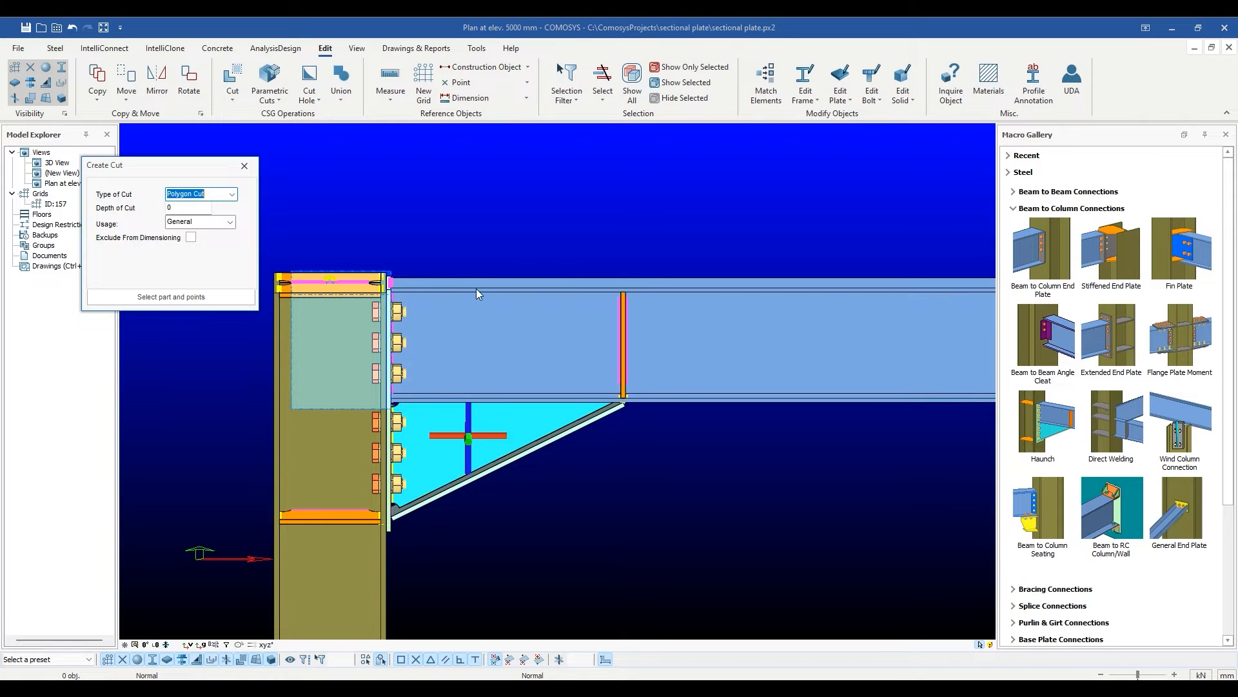
click(208, 208)
key(BackSpace)
text(40)
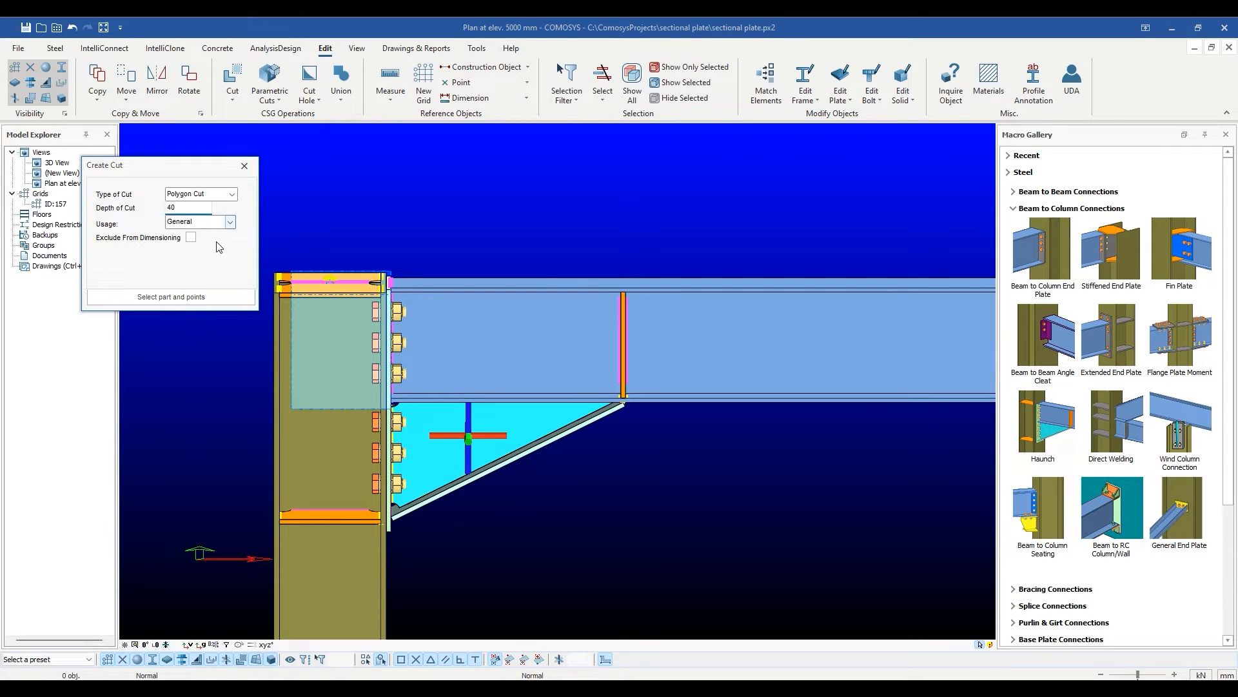
Cut the beam at its column end with a rectangular outline 200 mm long across the full flange width.
click(191, 298)
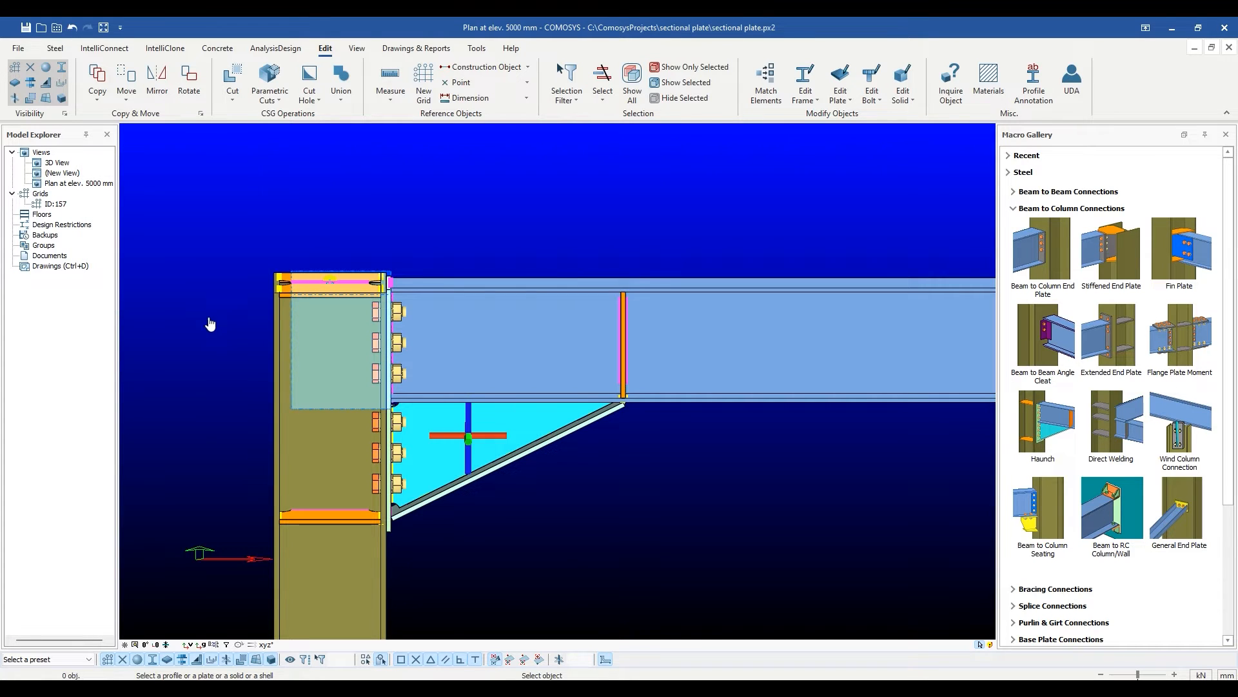
click(143, 647)
scroll(490, 348, up, 1)
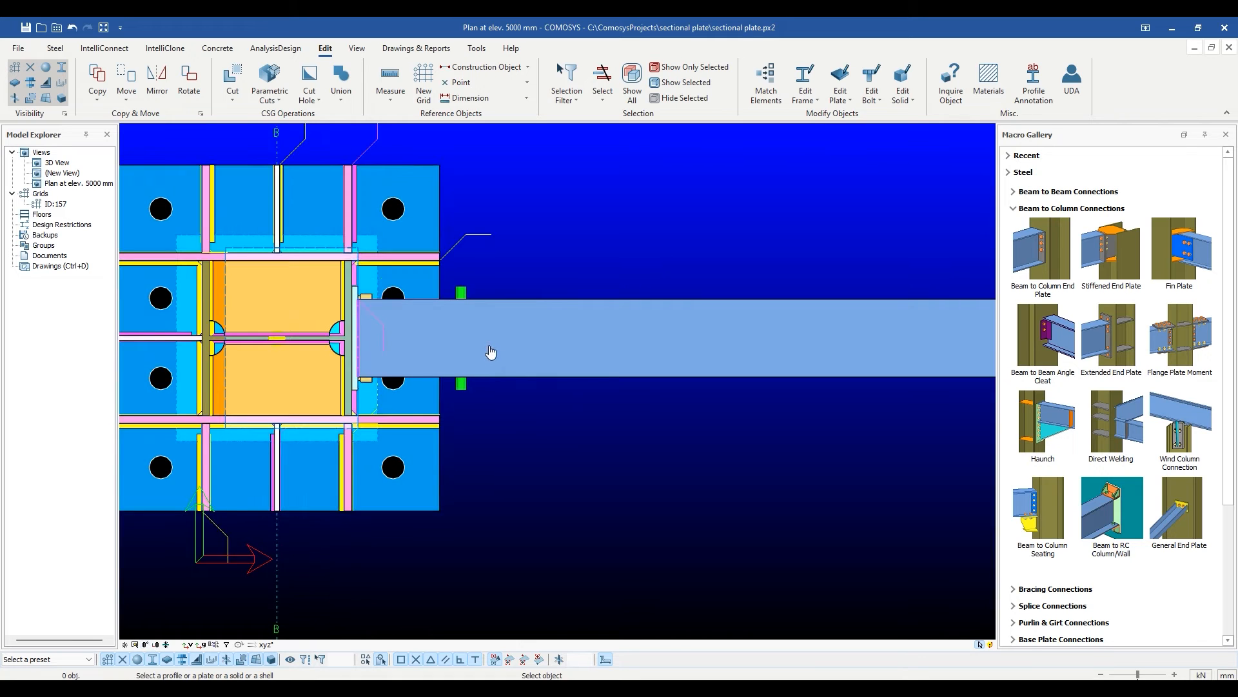
scroll(489, 352, up, 1)
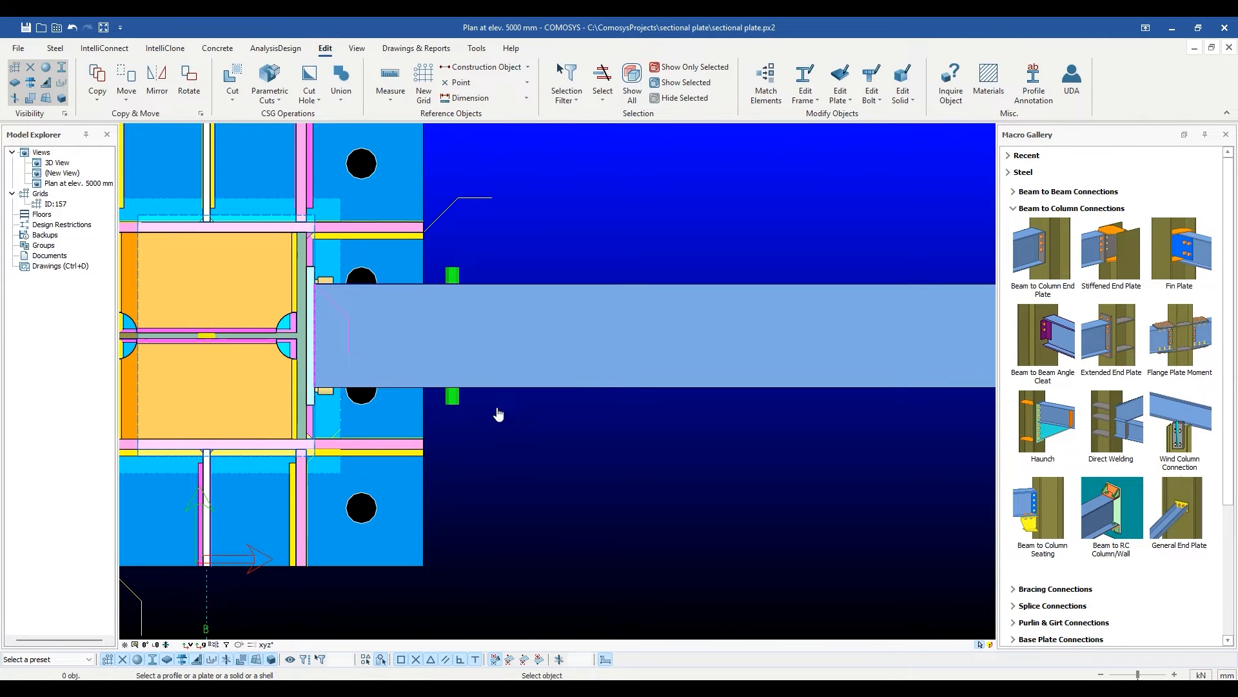
click(567, 359)
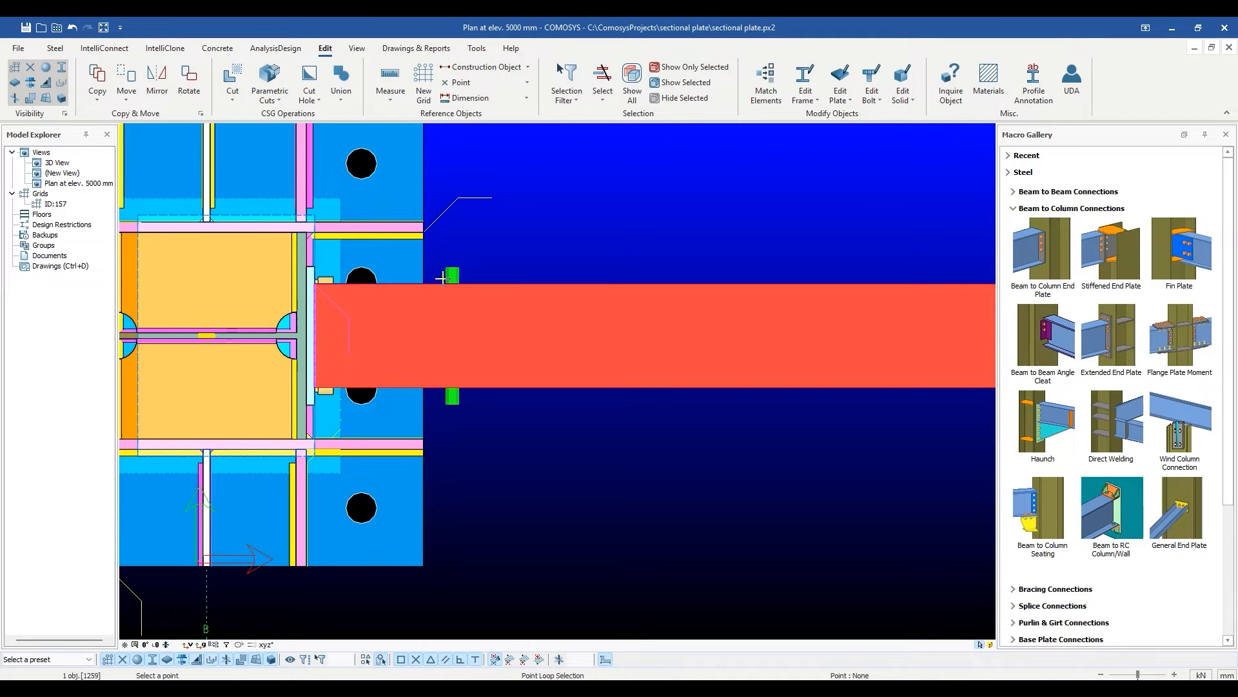
scroll(323, 326, up, 2)
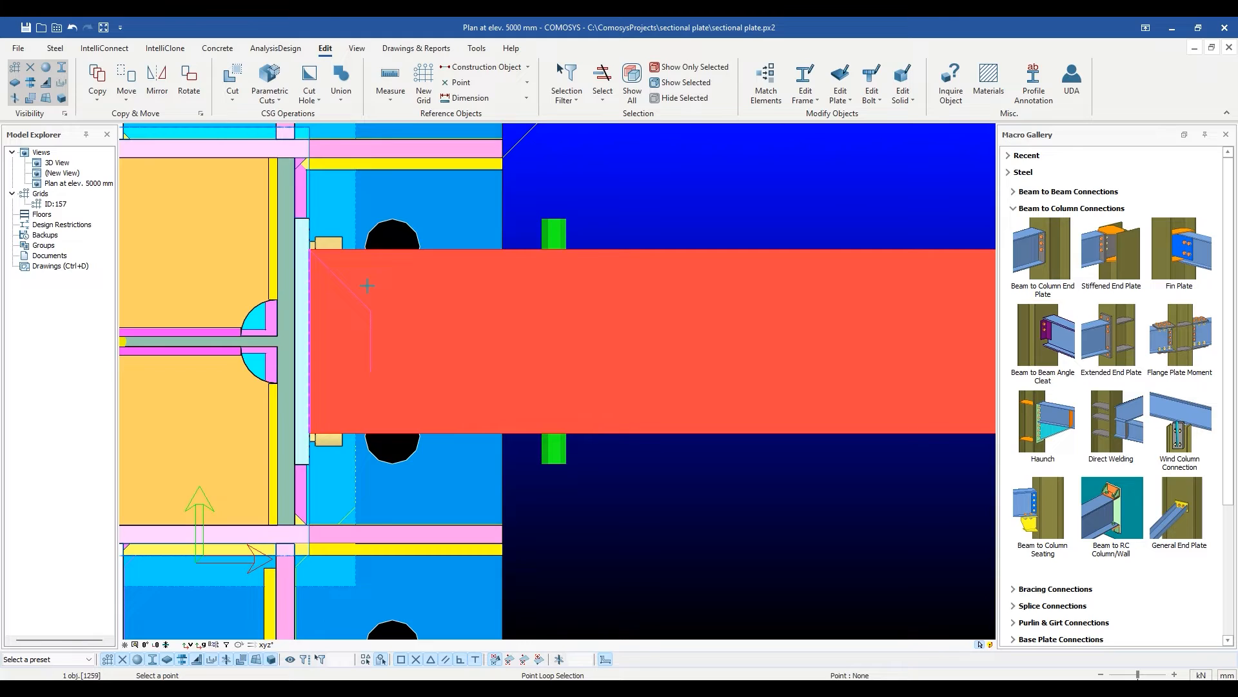
scroll(368, 286, up, 1)
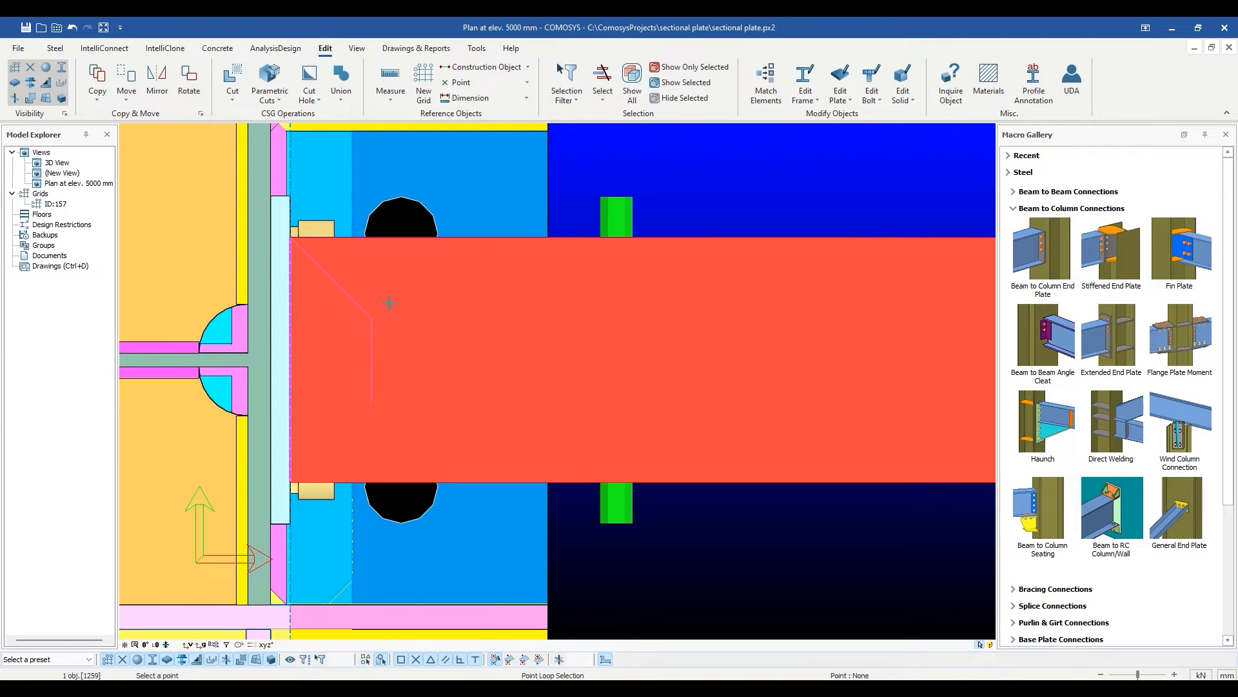
click(290, 238)
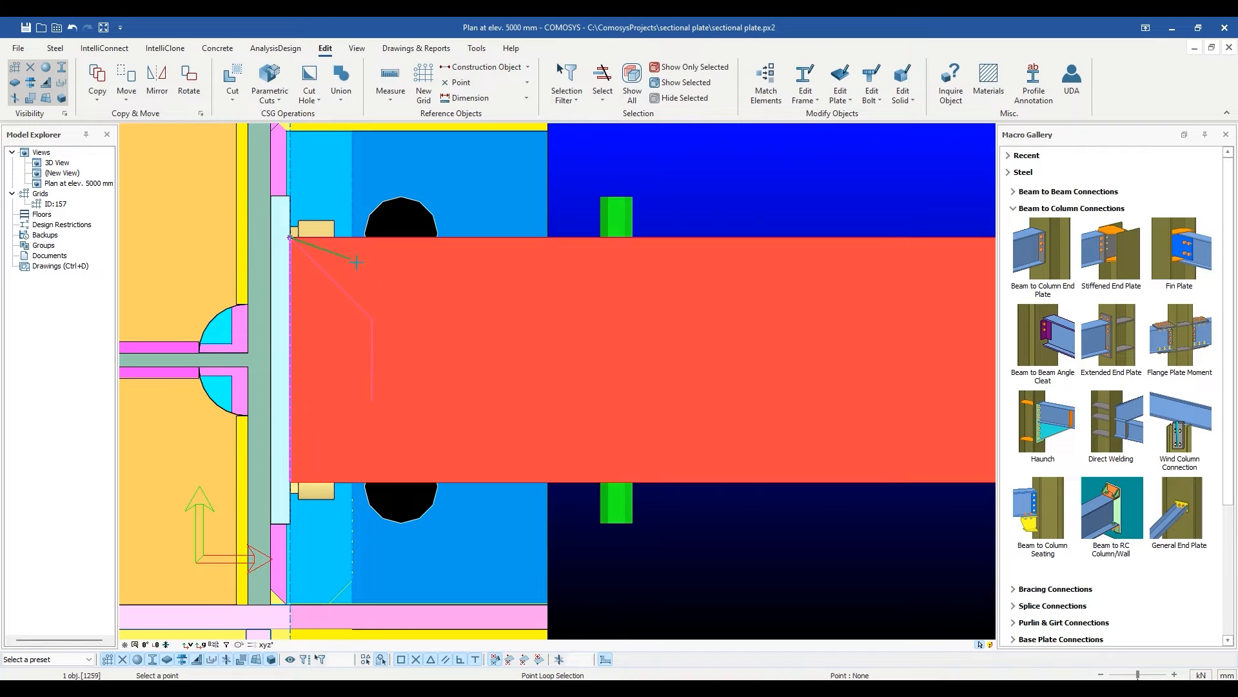
click(290, 480)
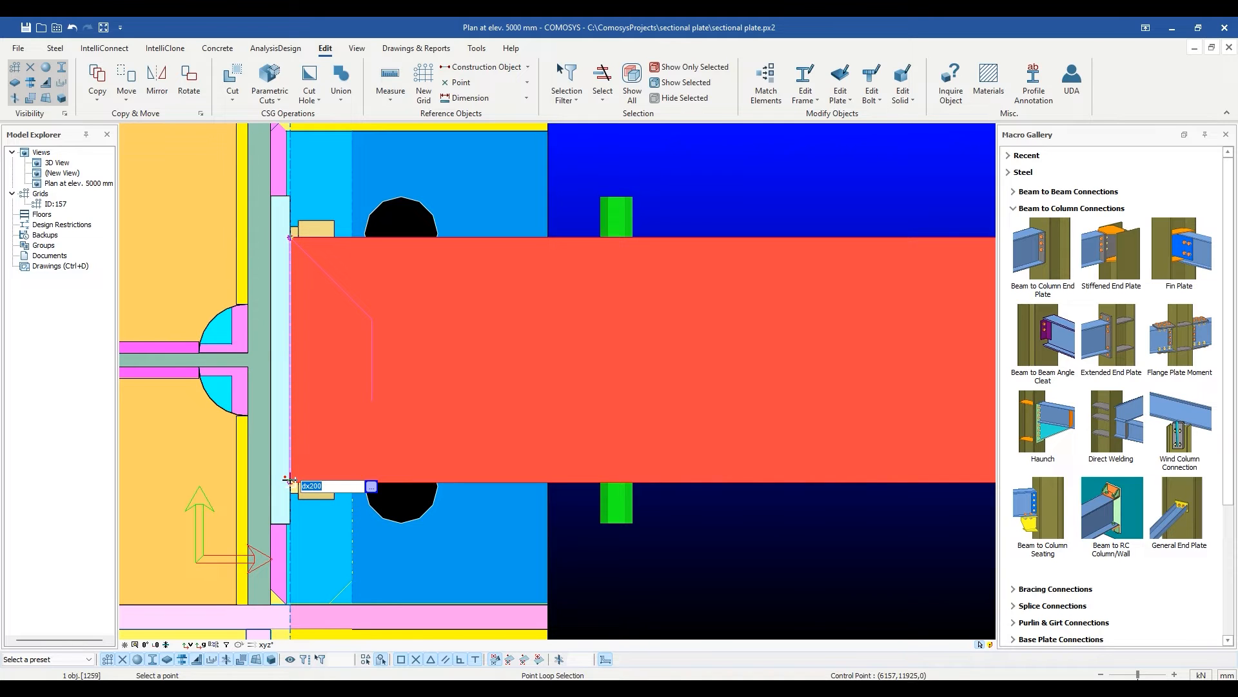
key(Escape)
key(Escape)
click(617, 484)
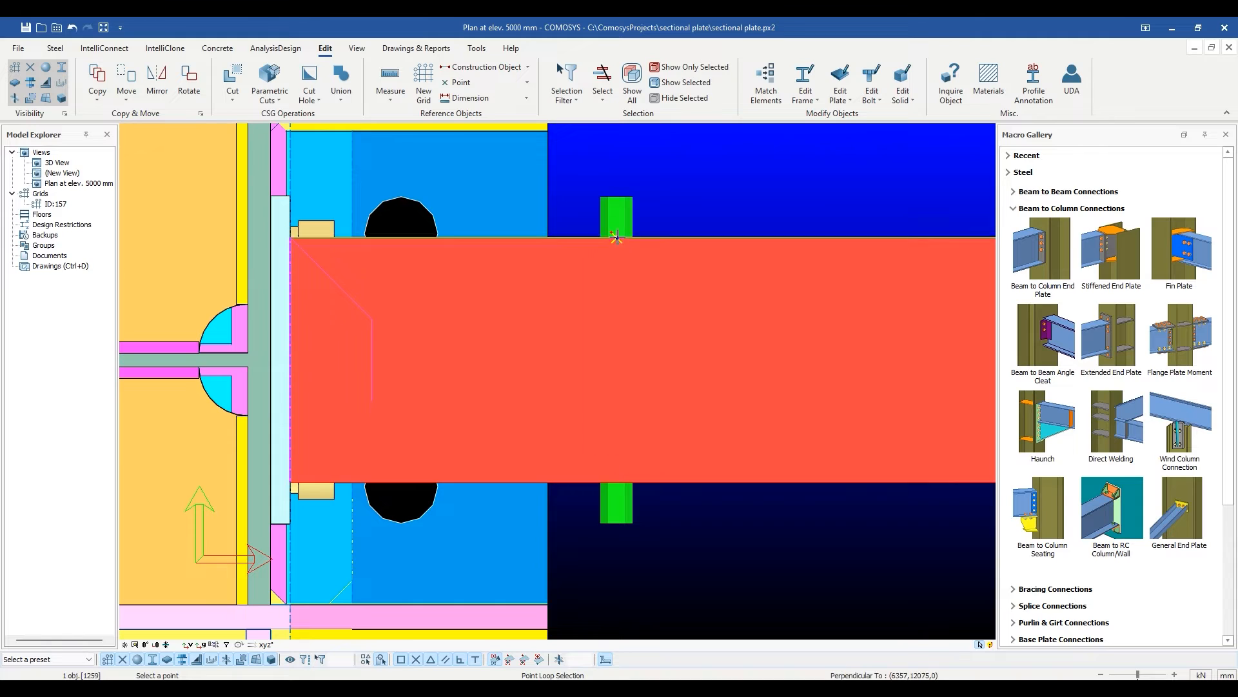
click(617, 237)
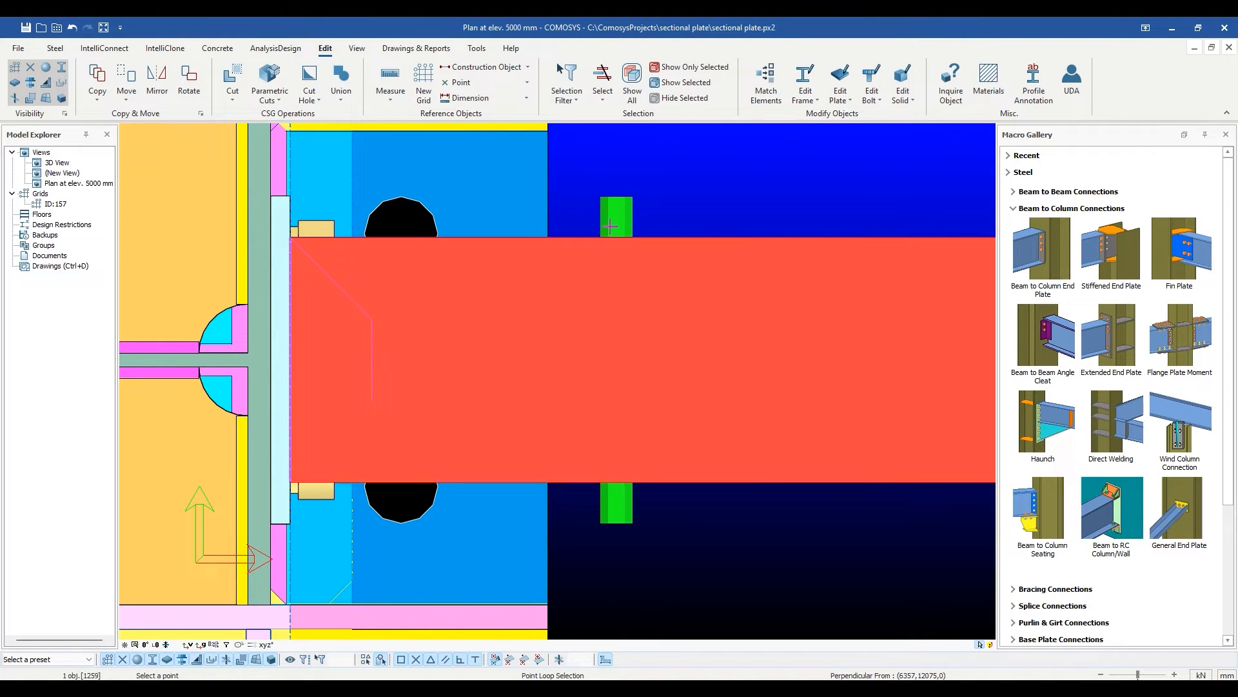
click(288, 237)
middle_drag(582, 528, 603, 555)
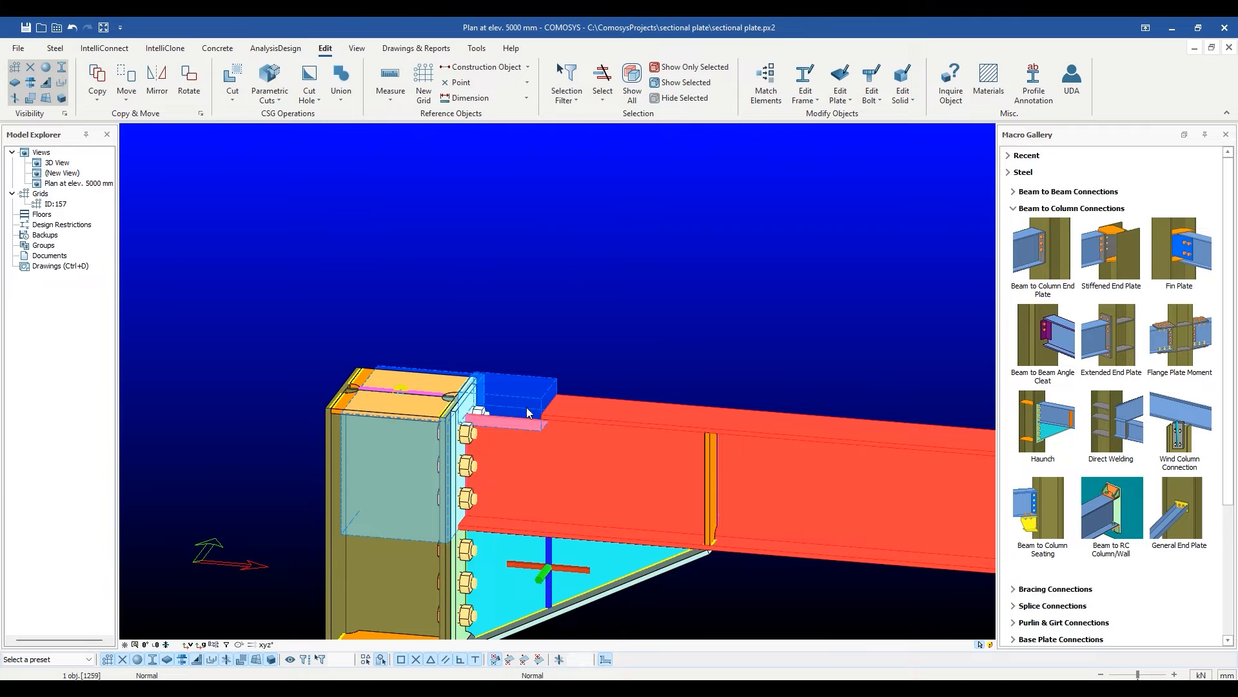
scroll(526, 408, up, 2)
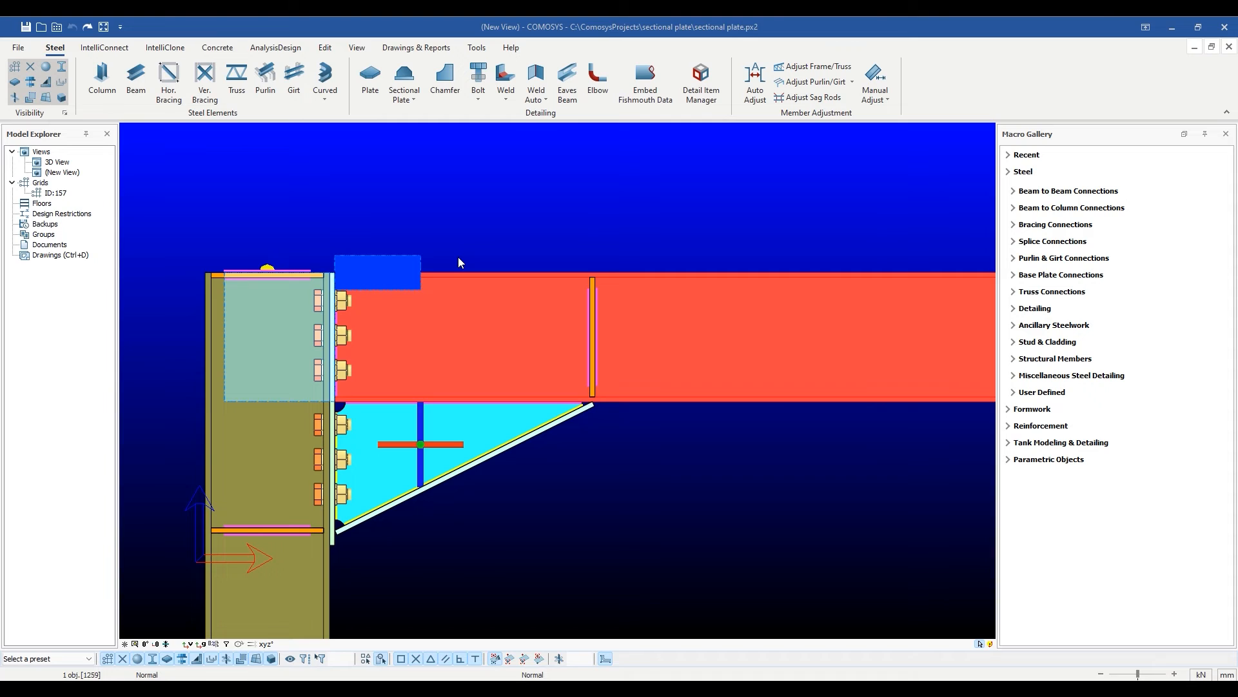
Delete the polygon cut at the beam's column end and undo that deletion.
key(Escape)
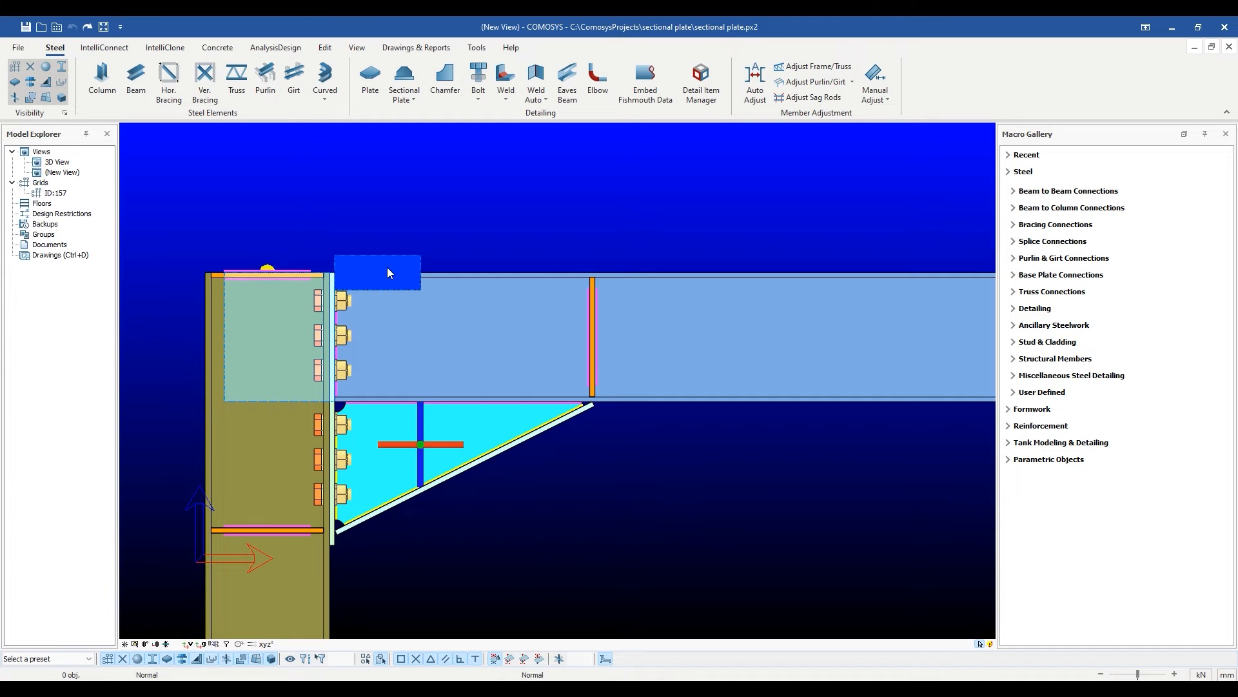
scroll(387, 266, up, 4)
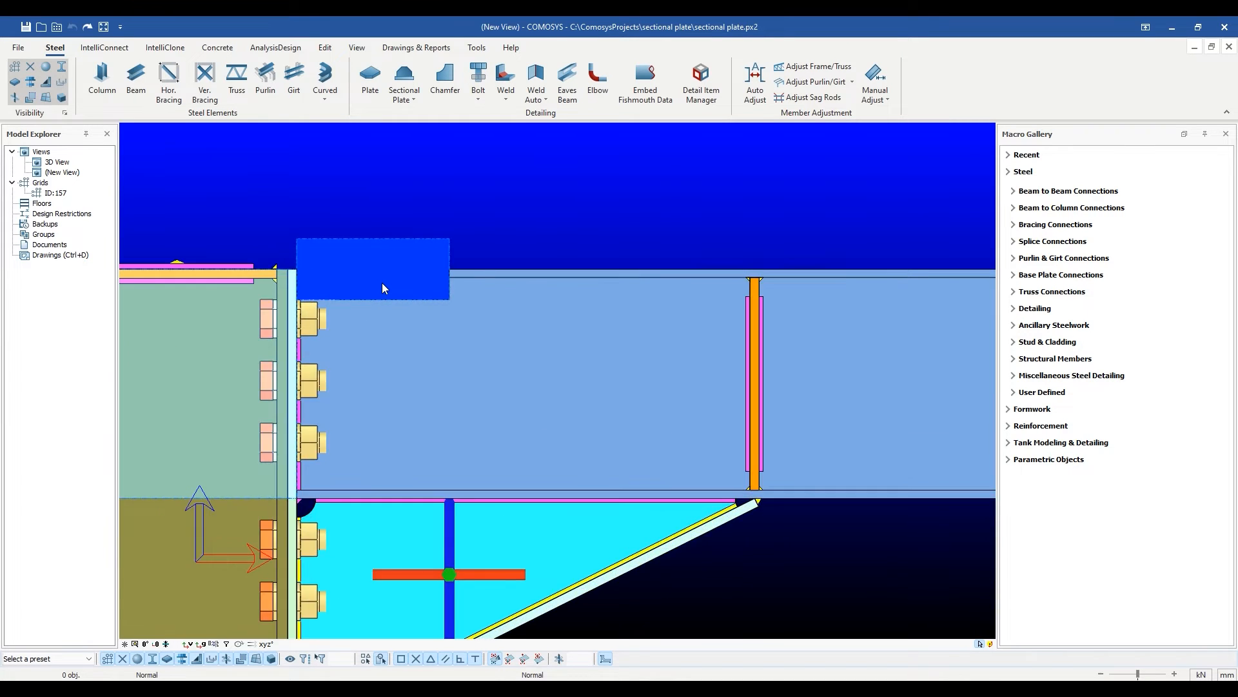
click(392, 265)
middle_drag(436, 331, 413, 361)
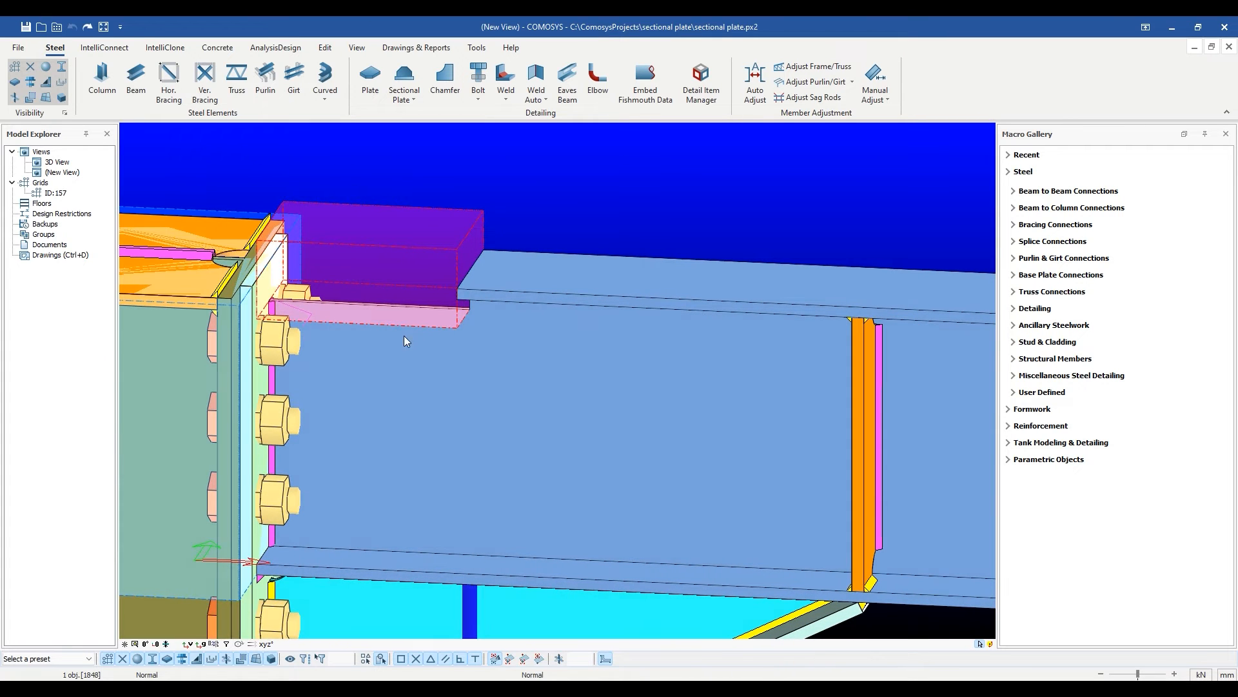
key(Delete)
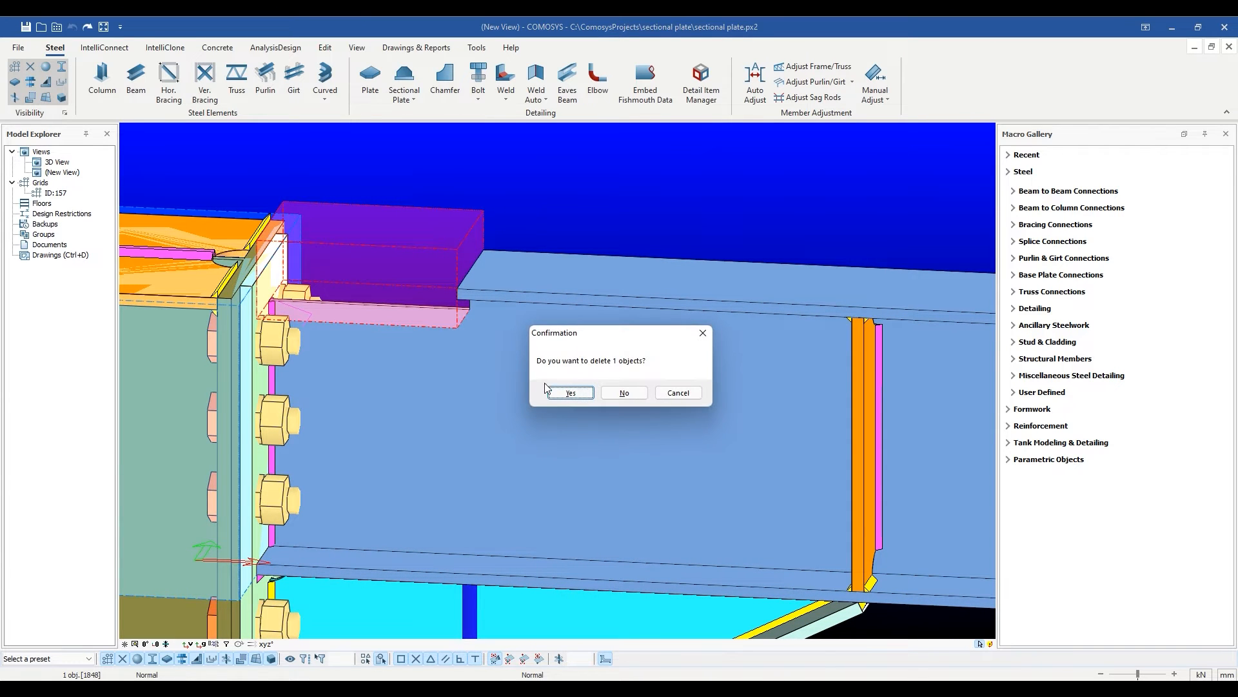
click(554, 387)
scroll(350, 294, down, 4)
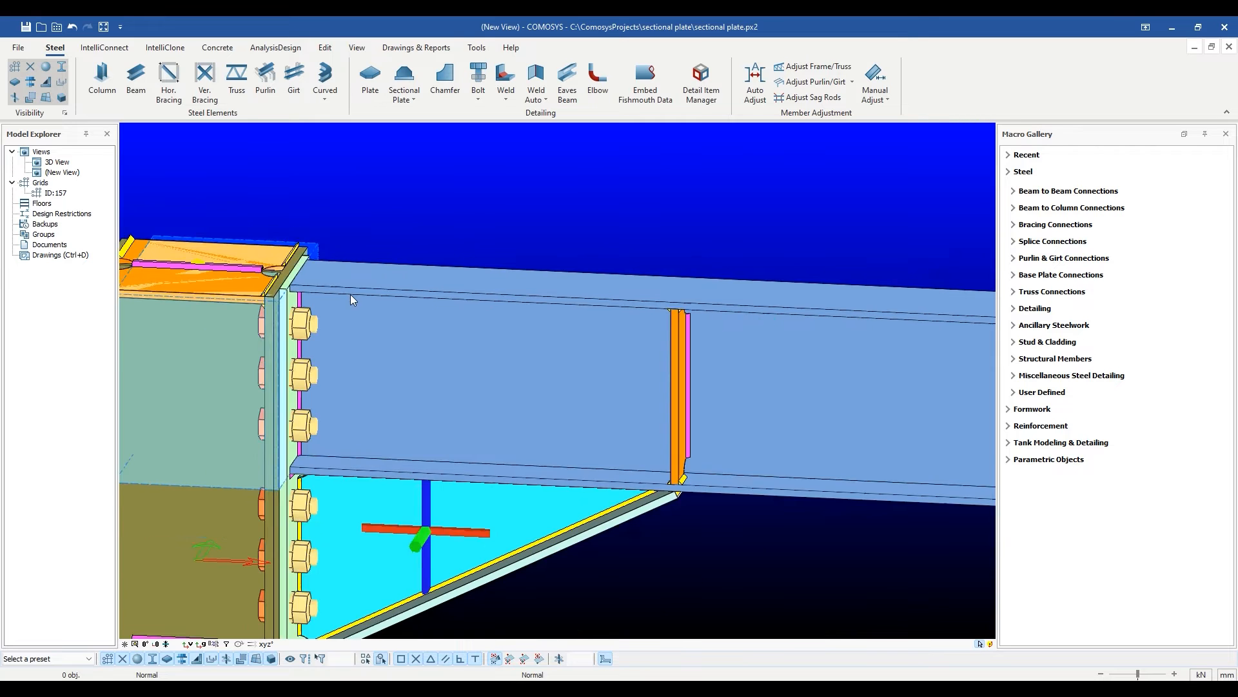
mouse_move(396, 345)
middle_down()
mouse_move(422, 323)
mouse_move(404, 339)
middle_up()
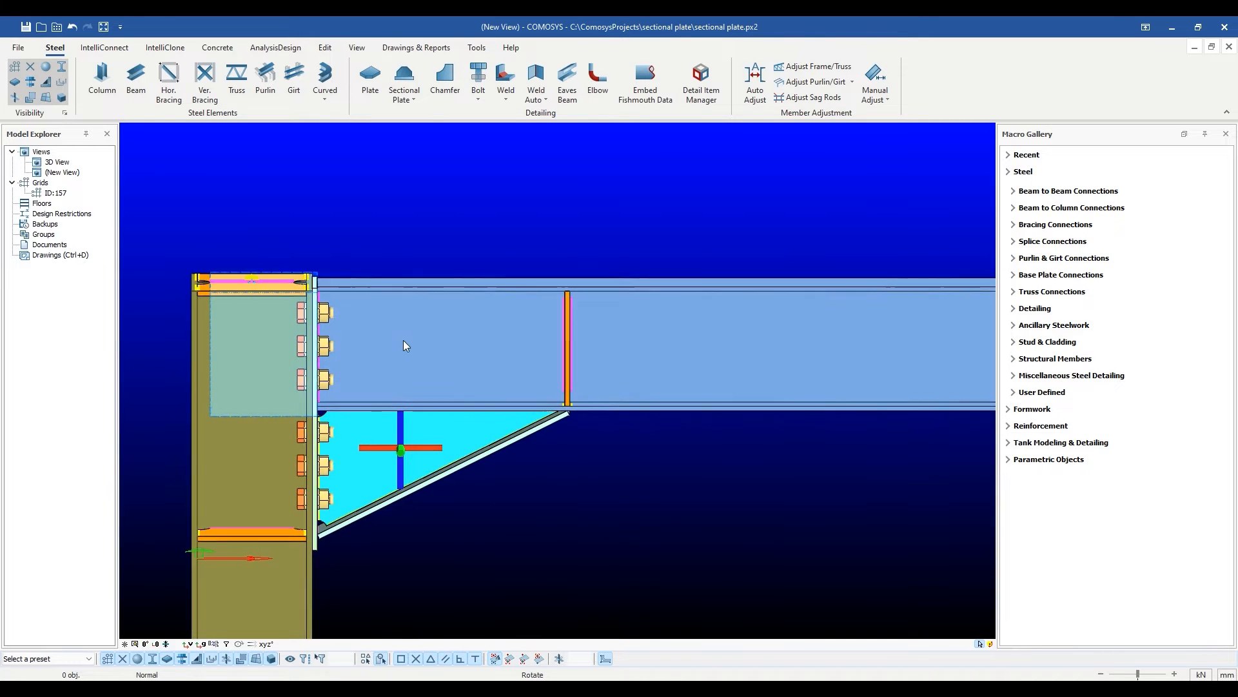
scroll(386, 309, down, 2)
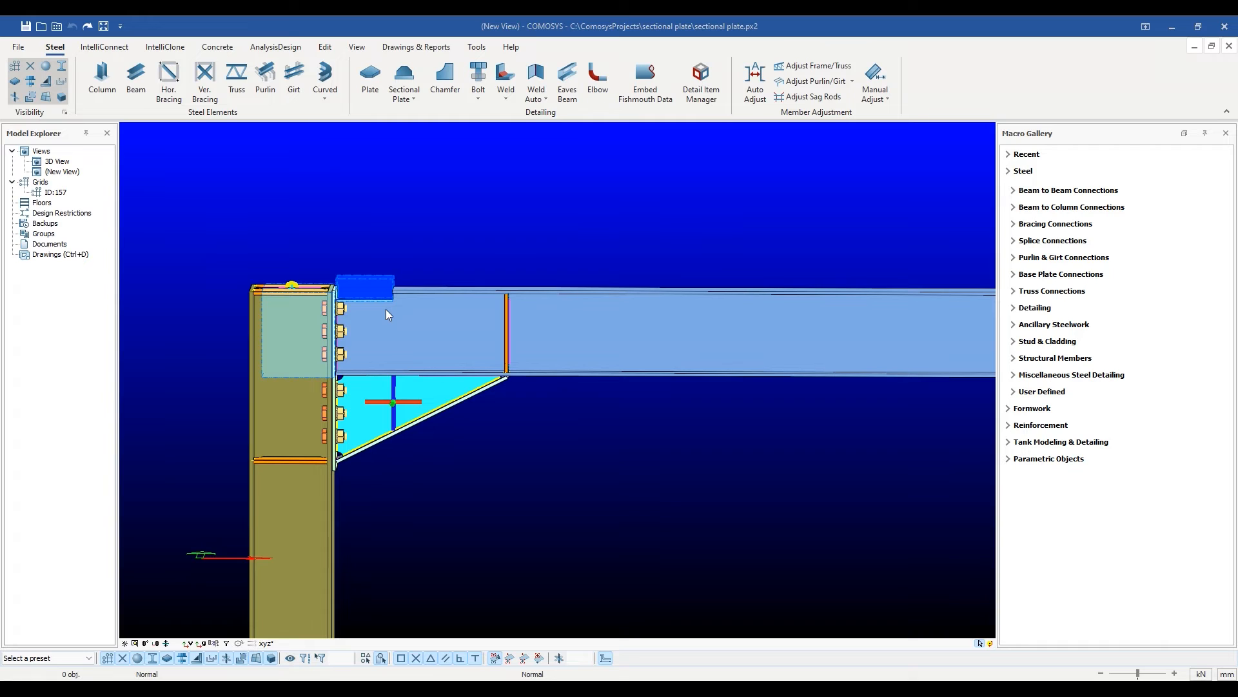
Copy the polygon cut at the beam's column end linearly along the beam by 1000 mm in X.
click(377, 293)
right_click(405, 237)
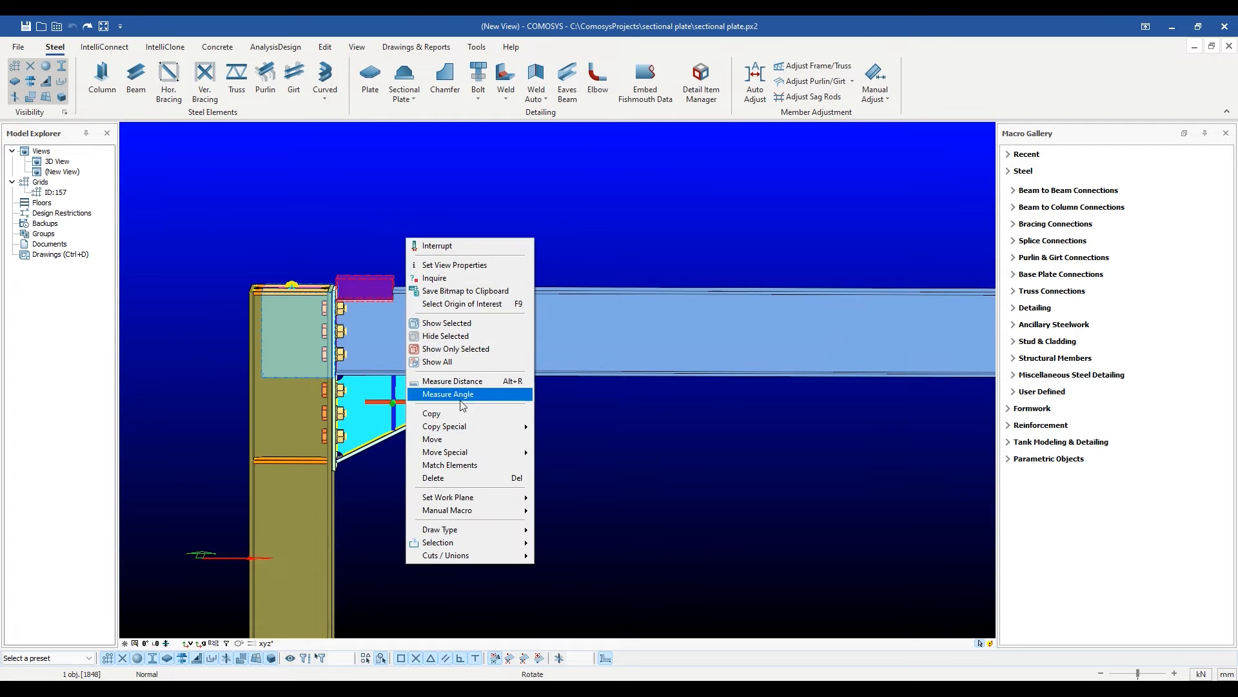
mouse_move(477, 426)
click(561, 424)
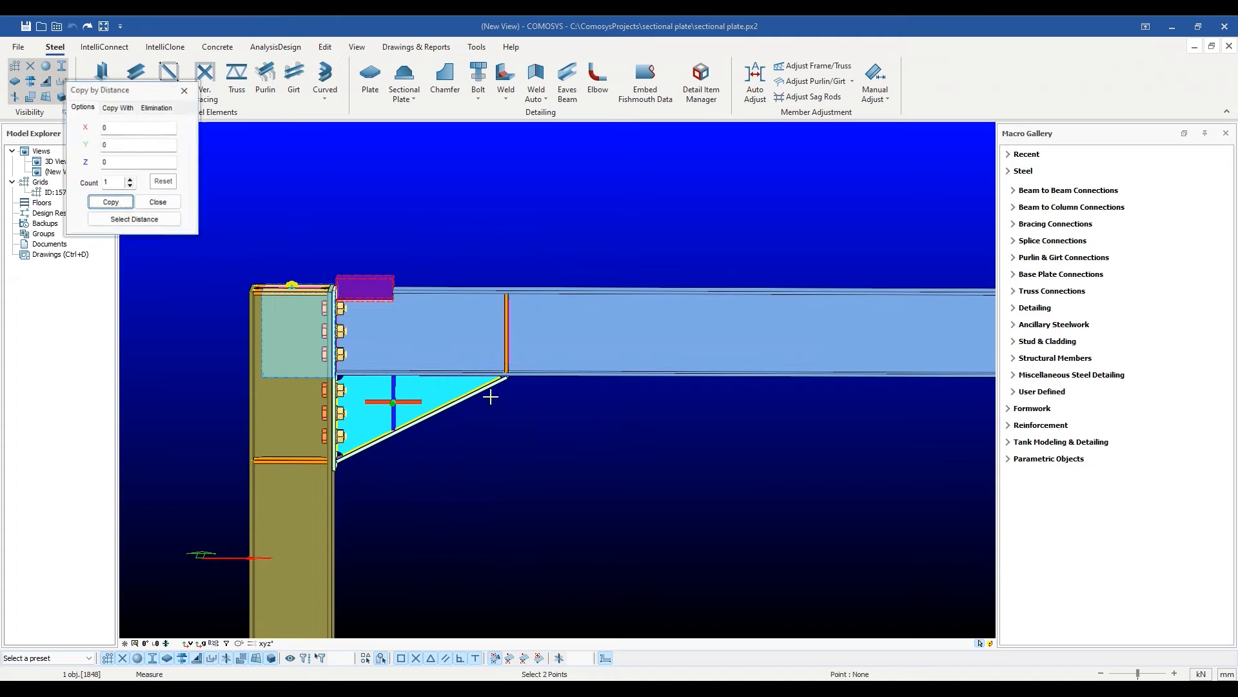
drag(115, 146, 95, 144)
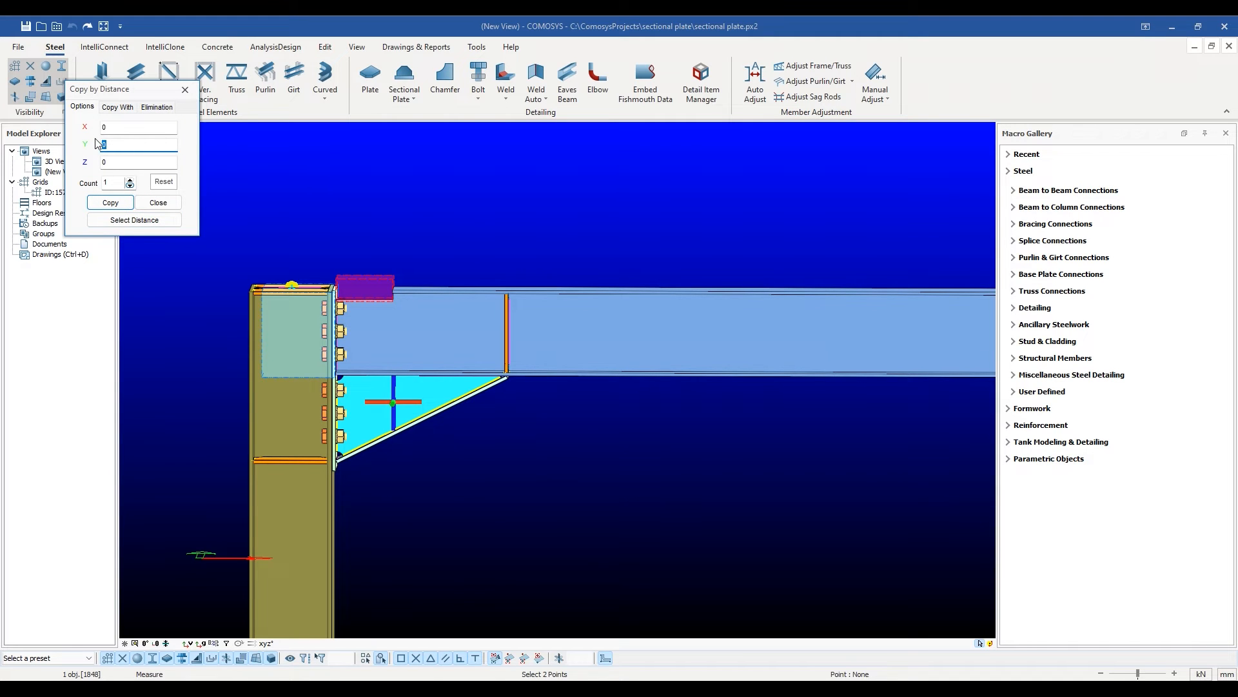
key(shift+Tab)
text(1000)
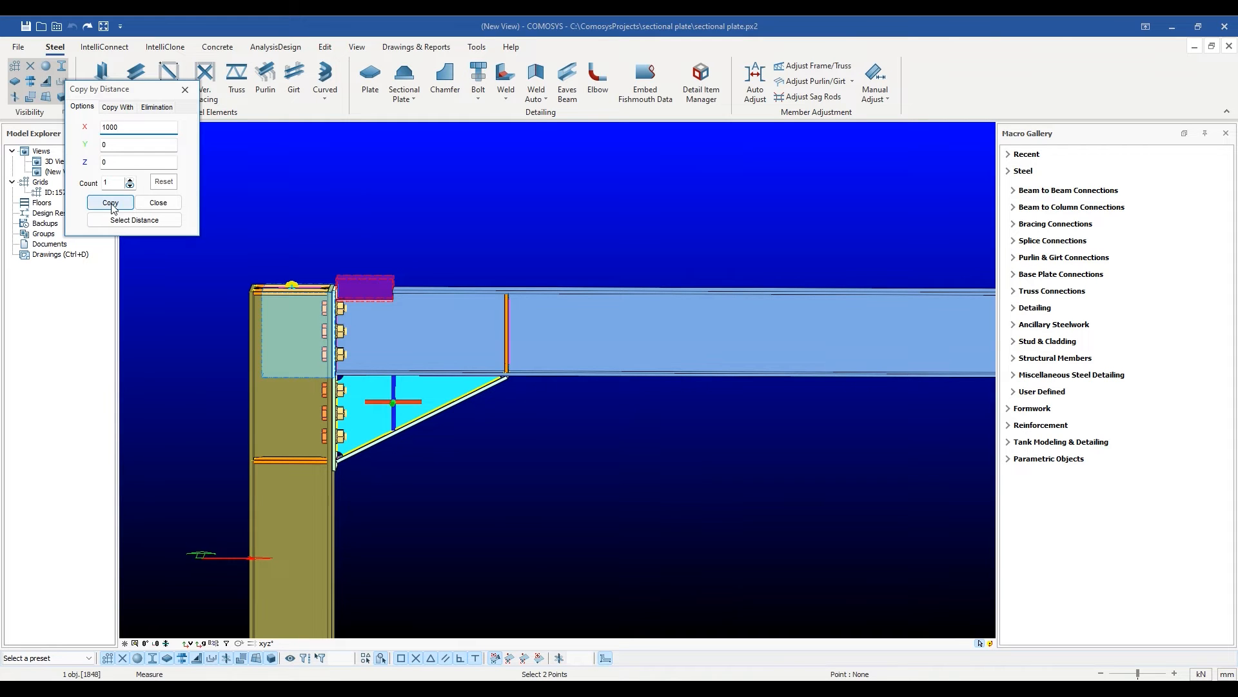
click(111, 204)
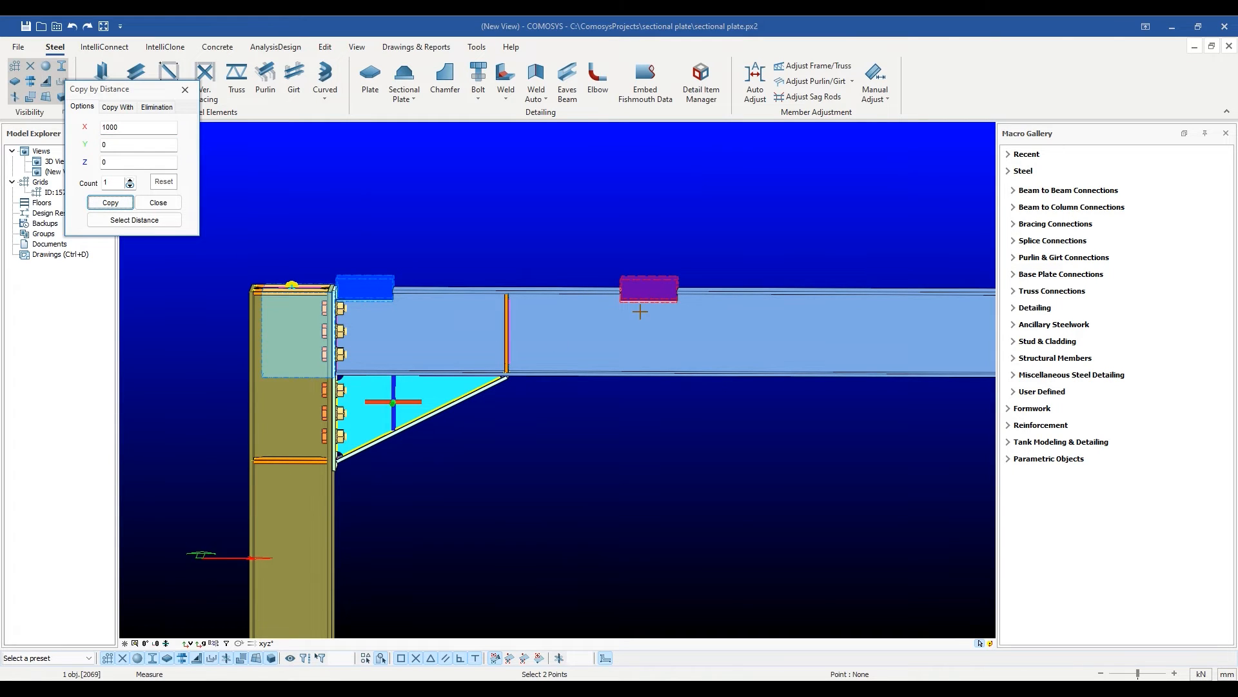
click(185, 90)
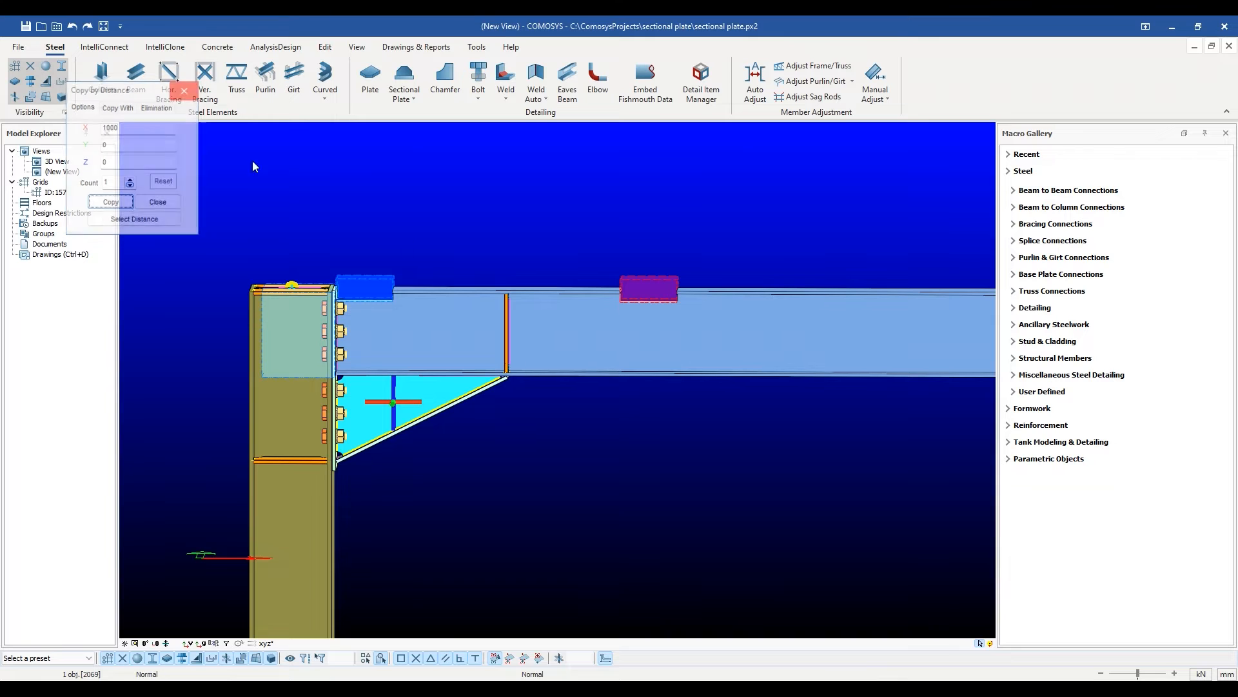
click(658, 403)
Examine the copied notch in the beam's top flange and the parallel beam behind it.
scroll(648, 296, up, 5)
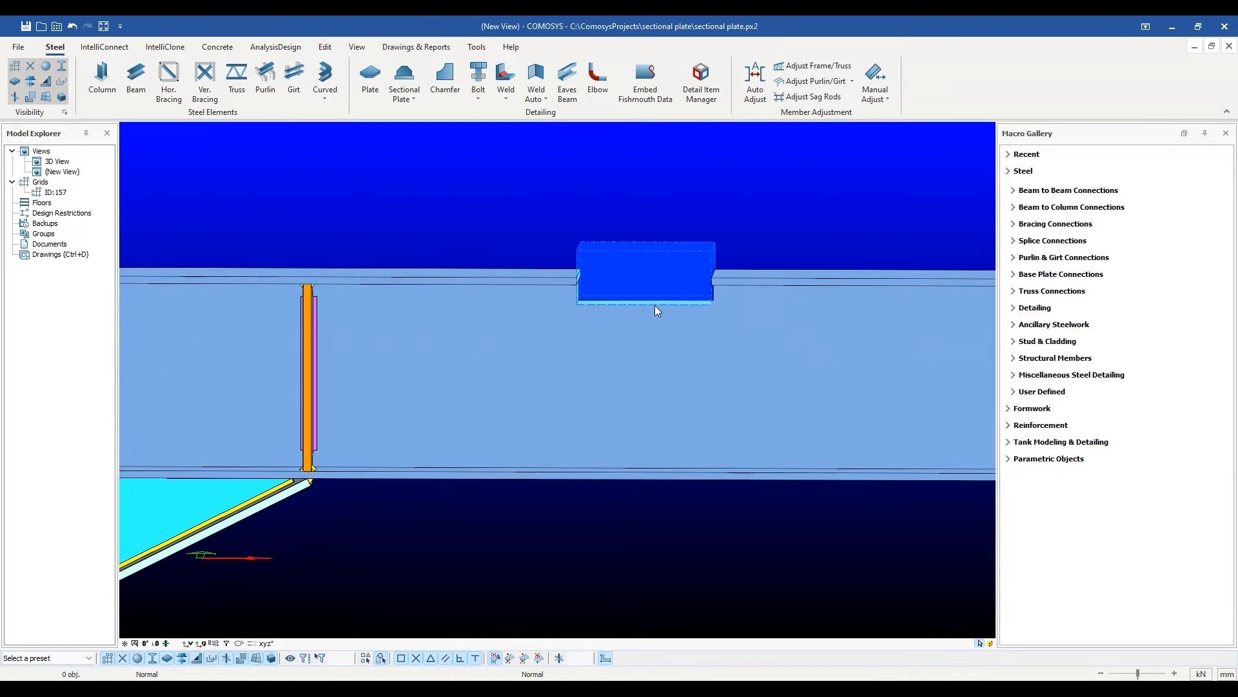
scroll(655, 305, down, 5)
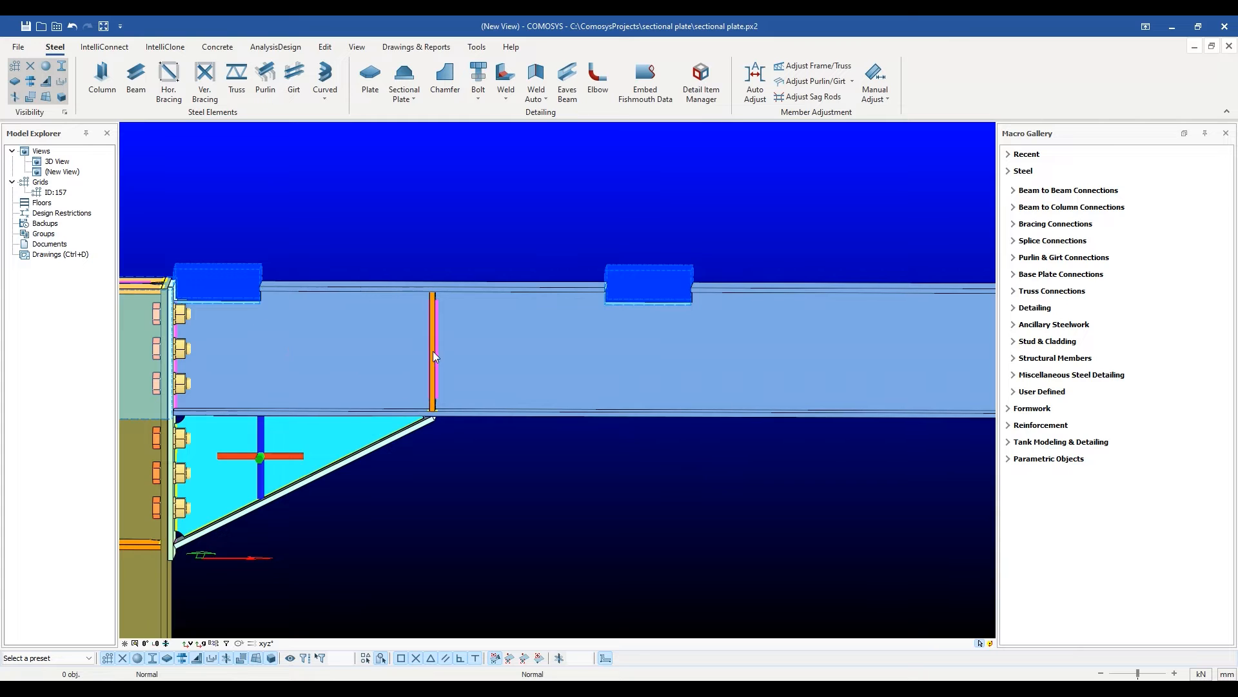
scroll(445, 354, down, 2)
scroll(458, 357, down, 1)
middle_drag(524, 367, 506, 375)
scroll(505, 375, down, 2)
scroll(507, 366, up, 1)
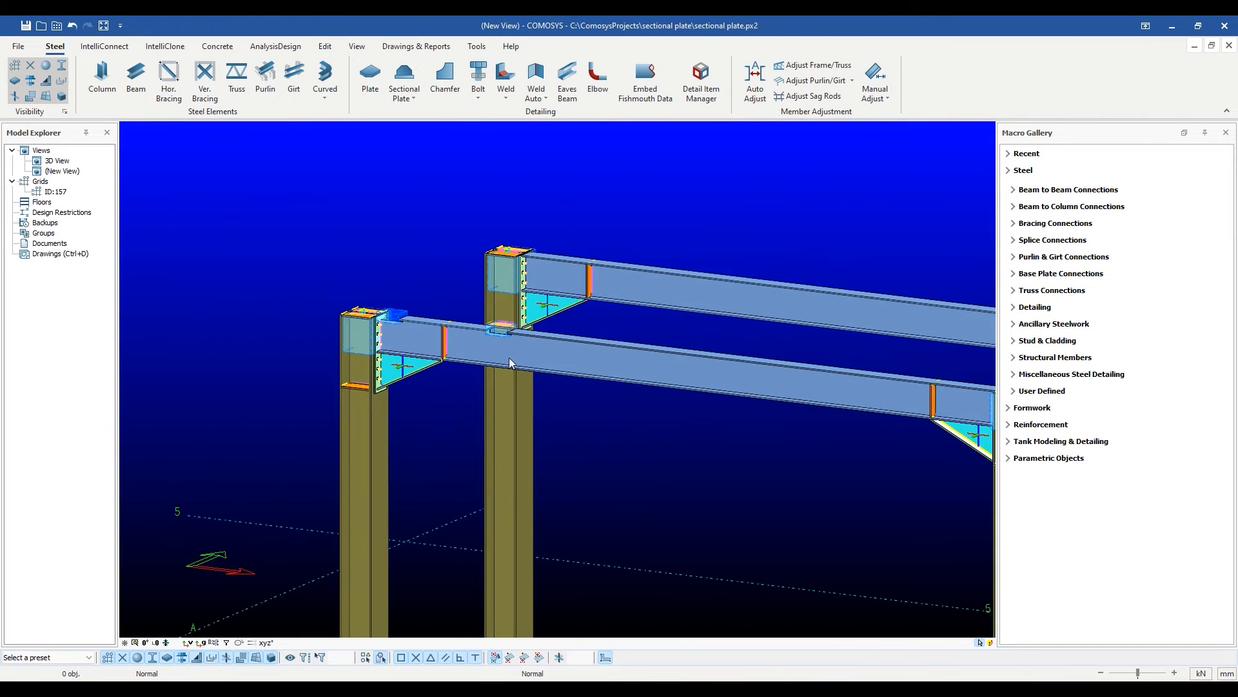
scroll(609, 289, up, 2)
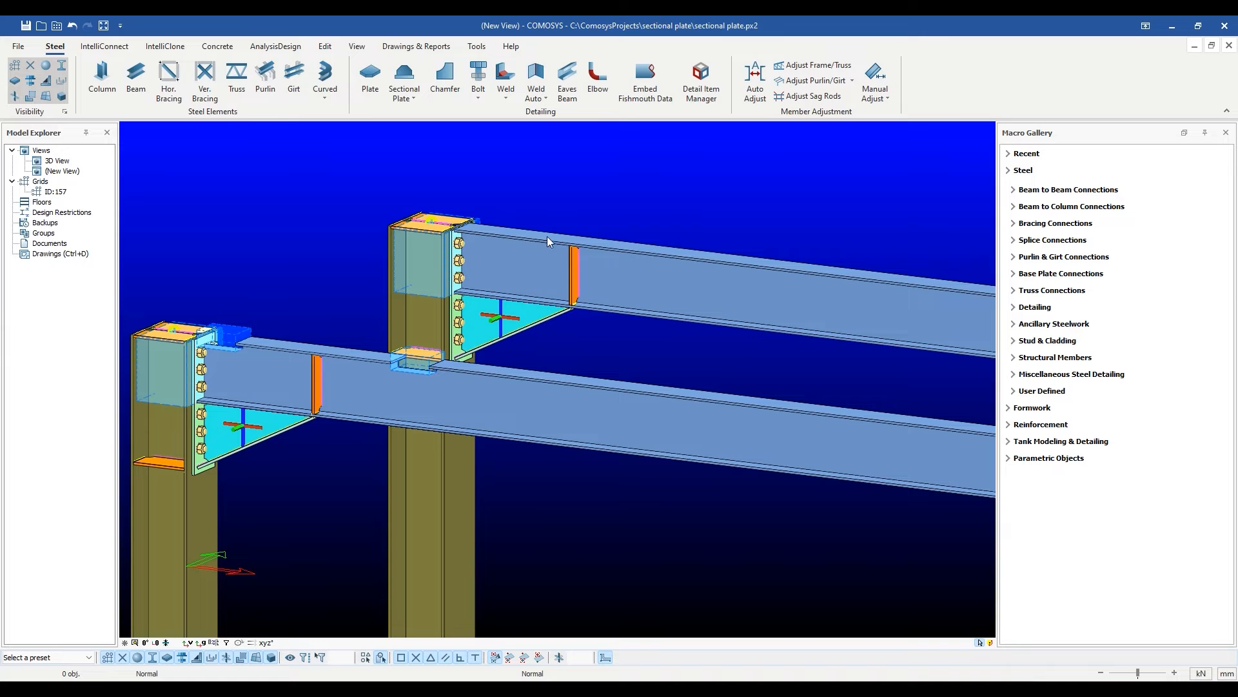
scroll(478, 227, down, 1)
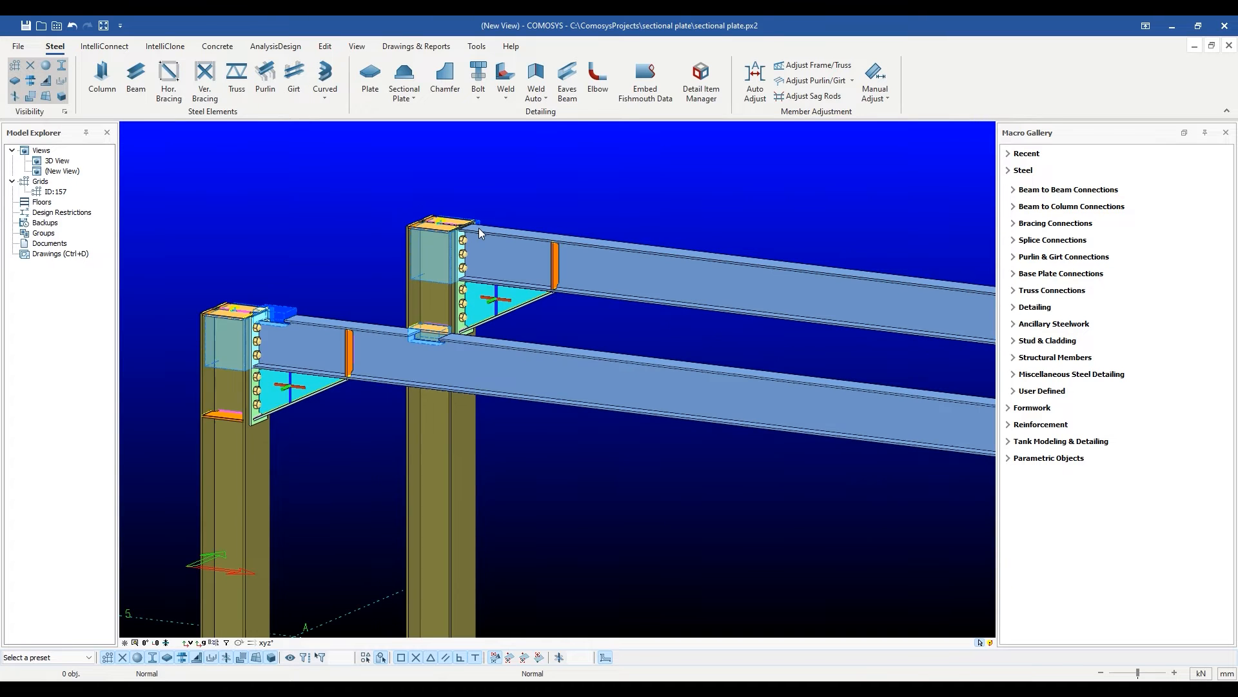
Copy both flange cuts linearly by 2500 mm in Y onto the parallel rear beam.
click(443, 334)
ctrl+click(283, 311)
right_click(314, 203)
mouse_move(395, 389)
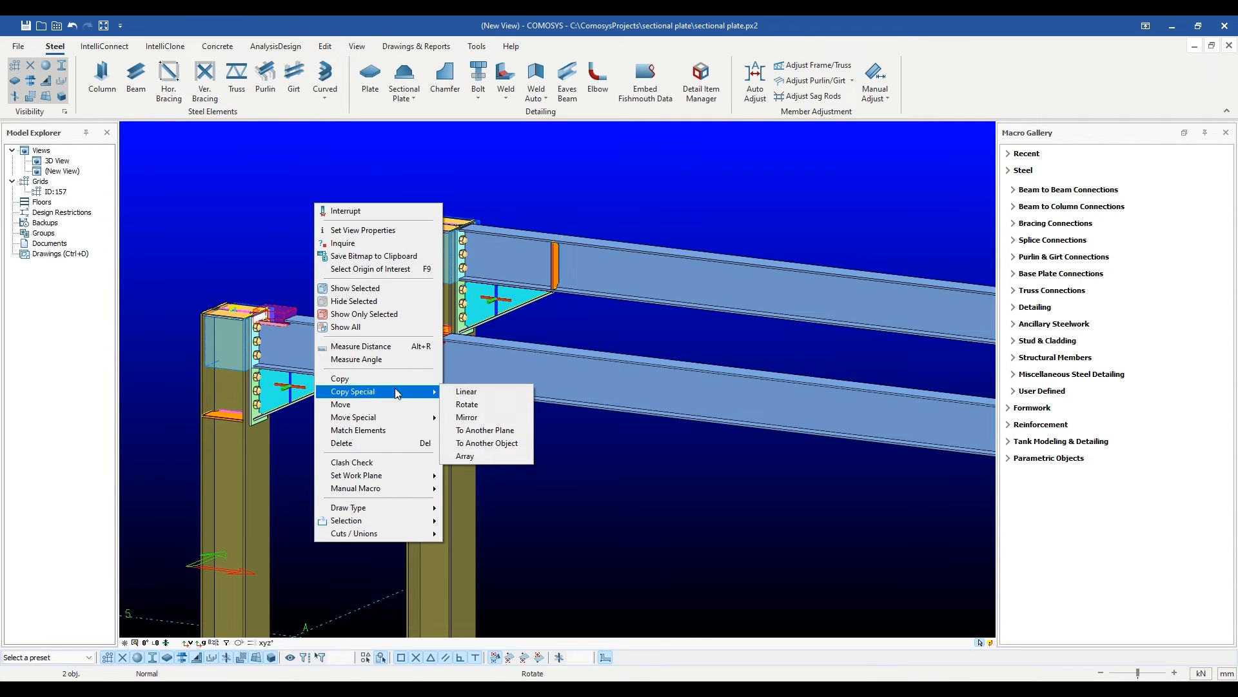
click(464, 393)
text(2500)
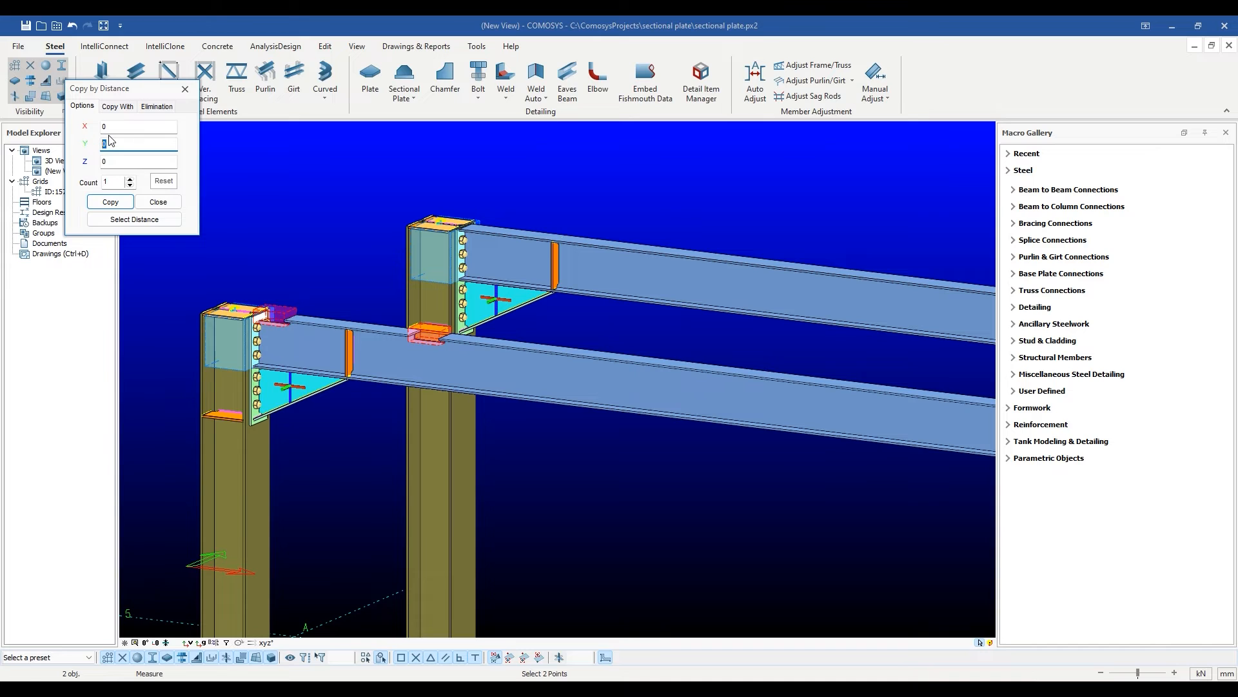
click(110, 202)
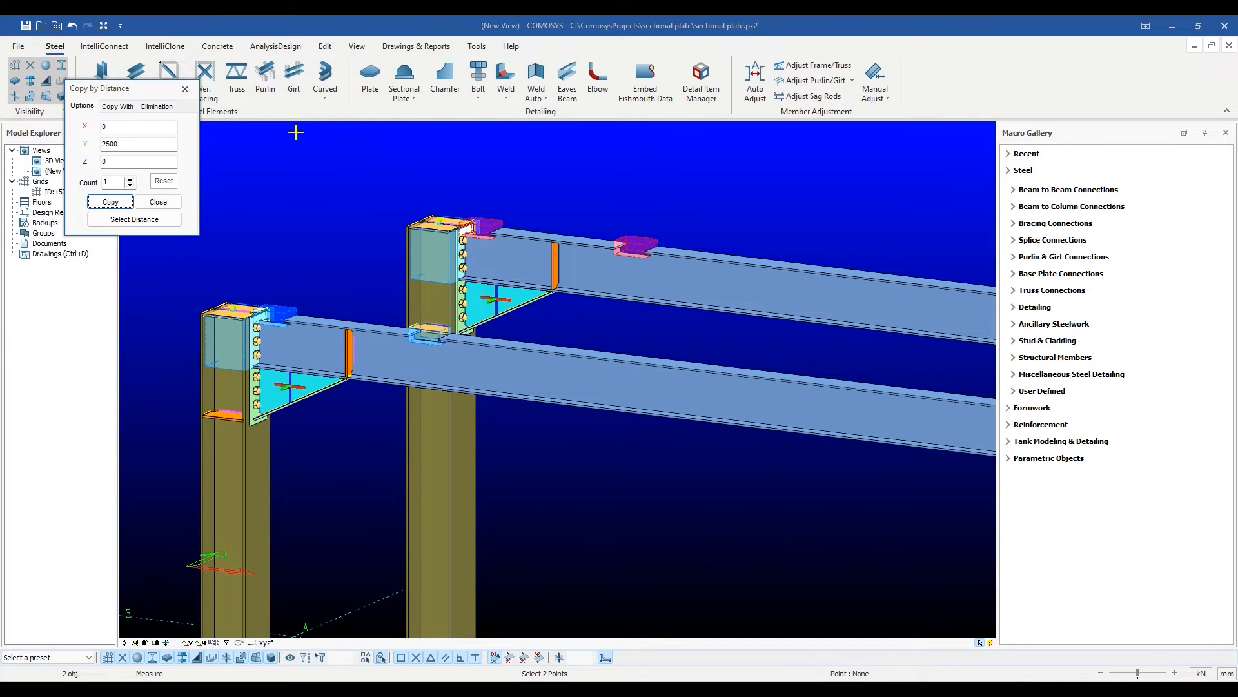
click(185, 89)
click(581, 312)
Inspect the notches on both beams with the cut bodies hidden, and turn the cut bodies' display back on.
scroll(583, 315, up, 5)
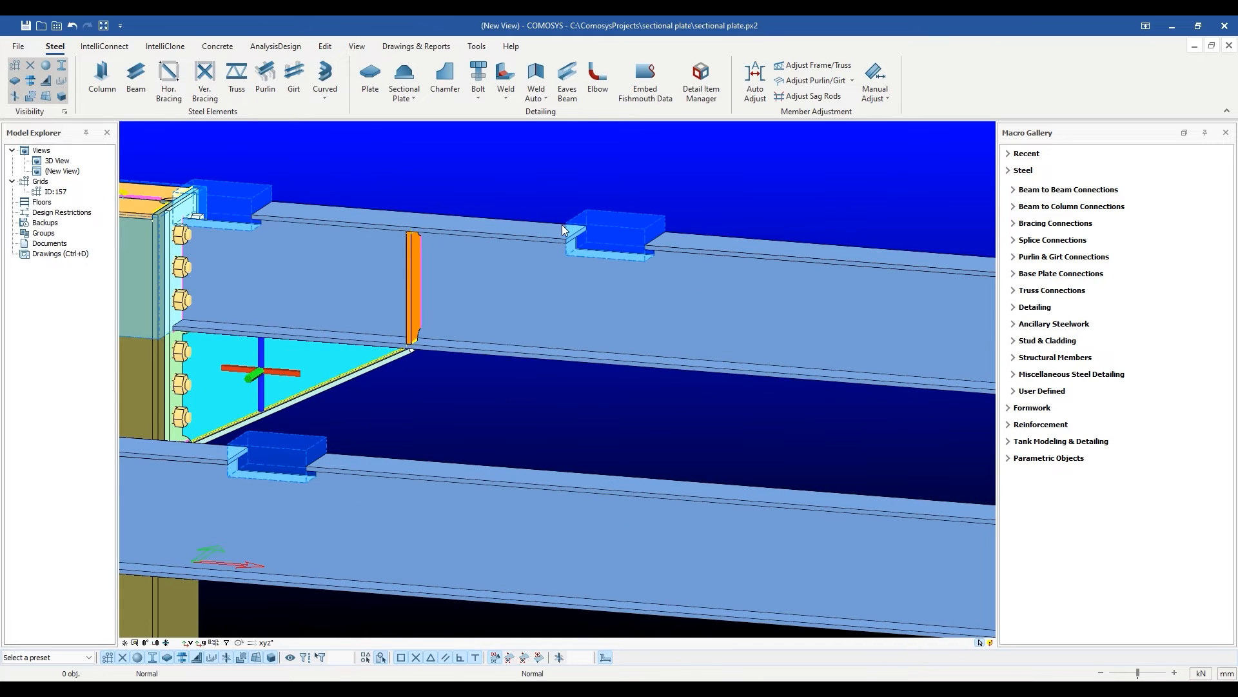
scroll(563, 227, down, 3)
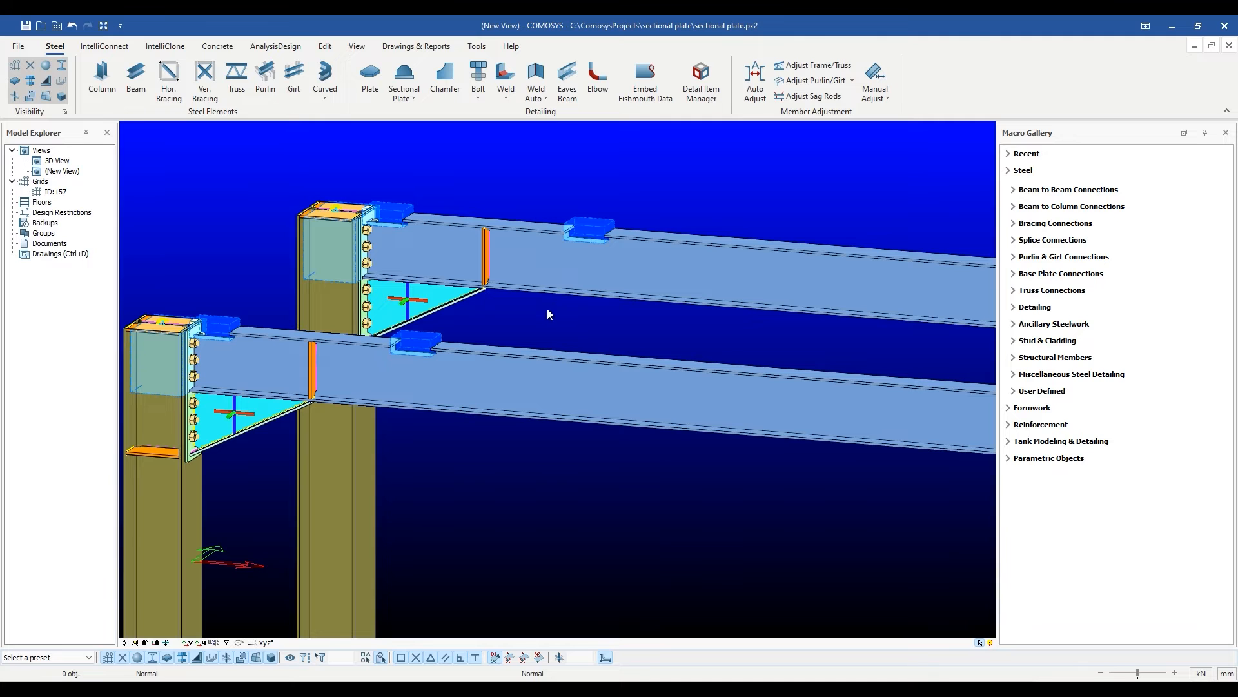
click(30, 97)
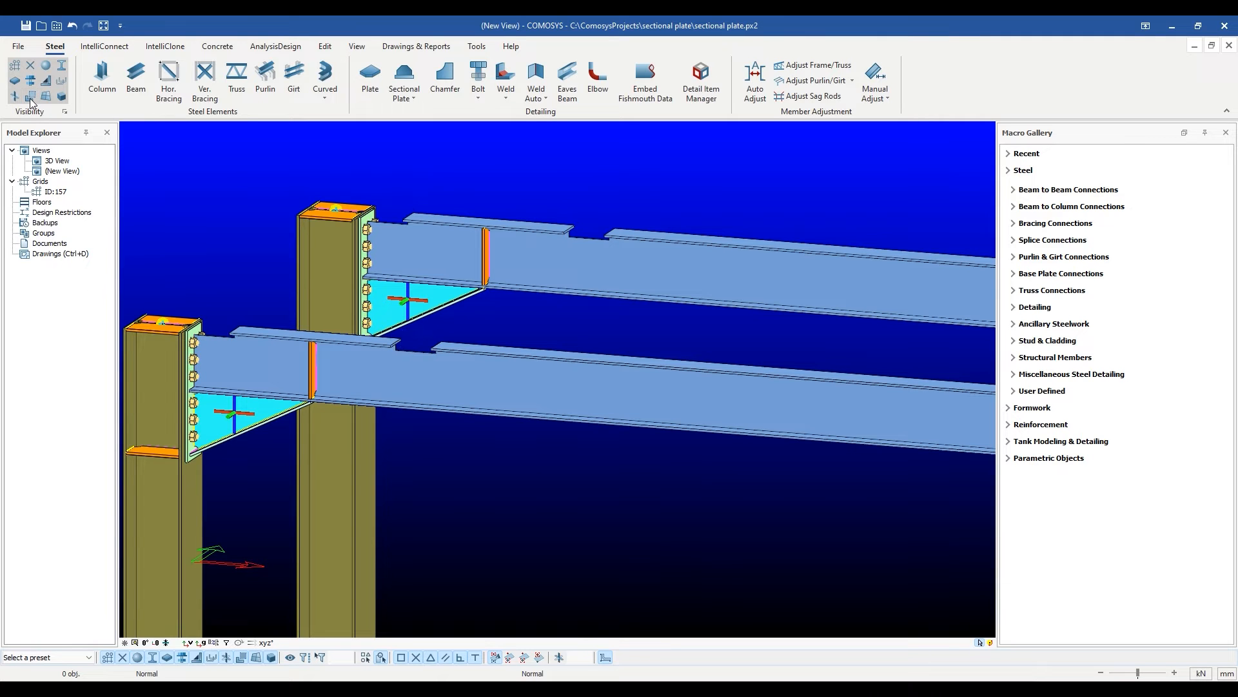
click(30, 97)
Set up a new cut of type Circular Cut with a depth of 100 mm.
middle_drag(574, 285, 576, 286)
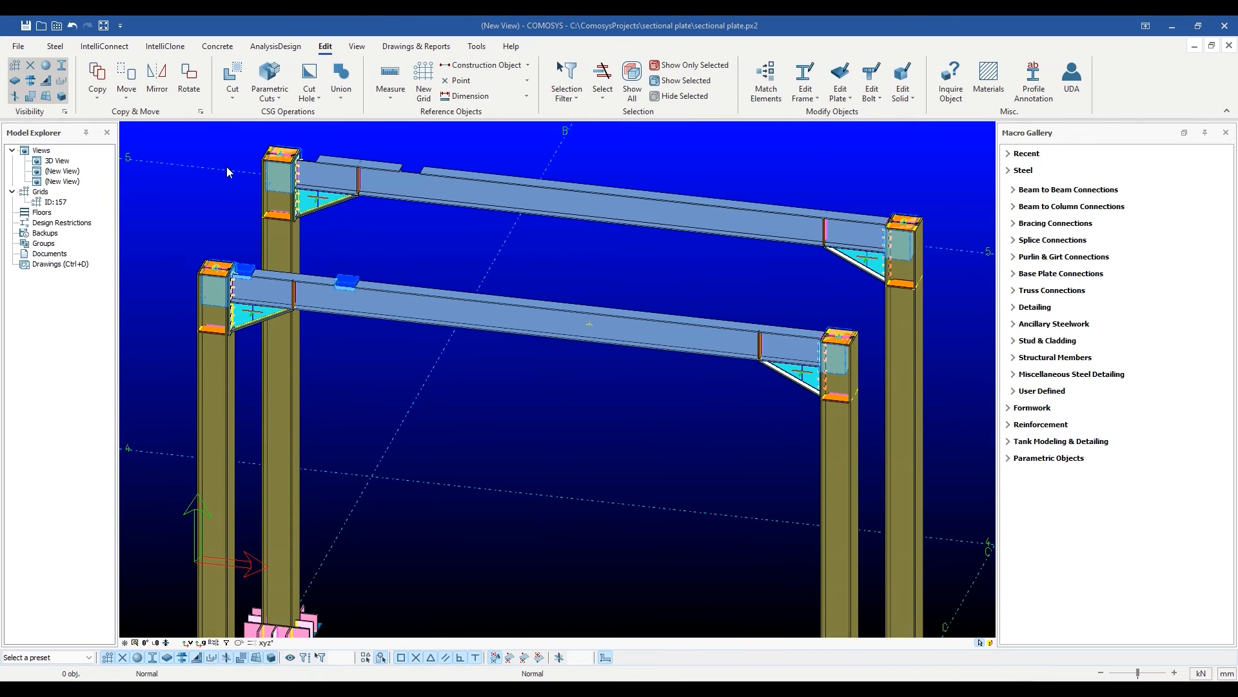
click(232, 102)
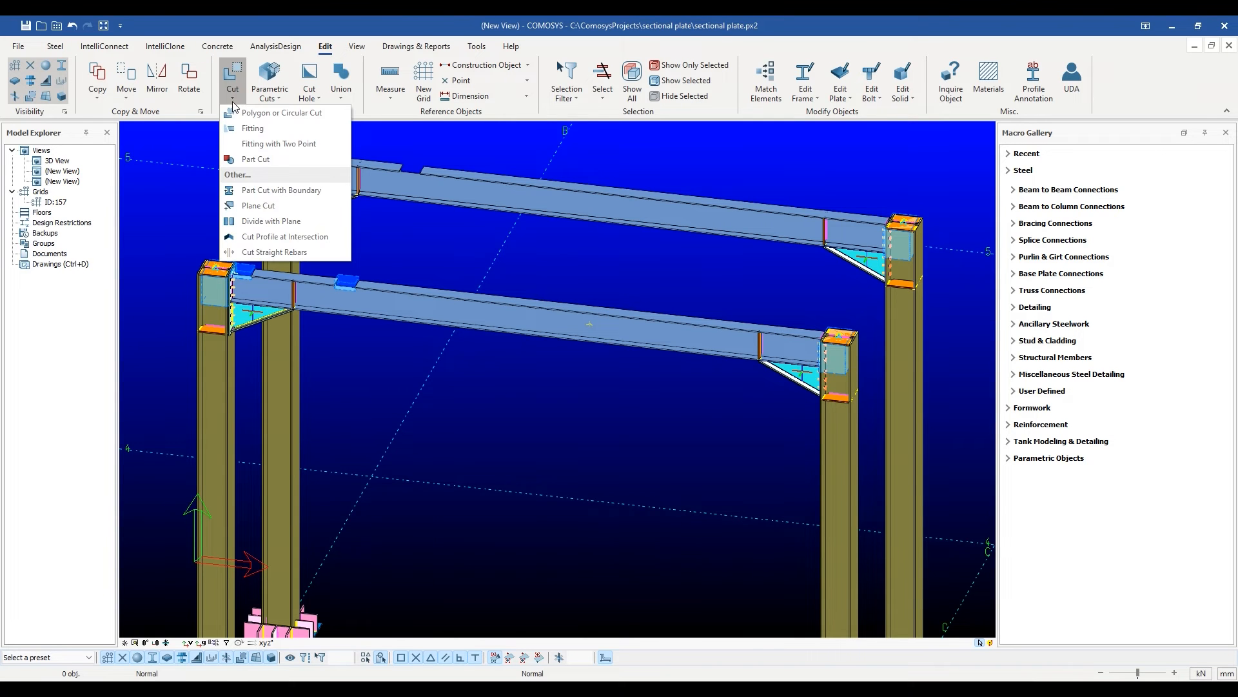
click(258, 112)
click(152, 55)
click(127, 78)
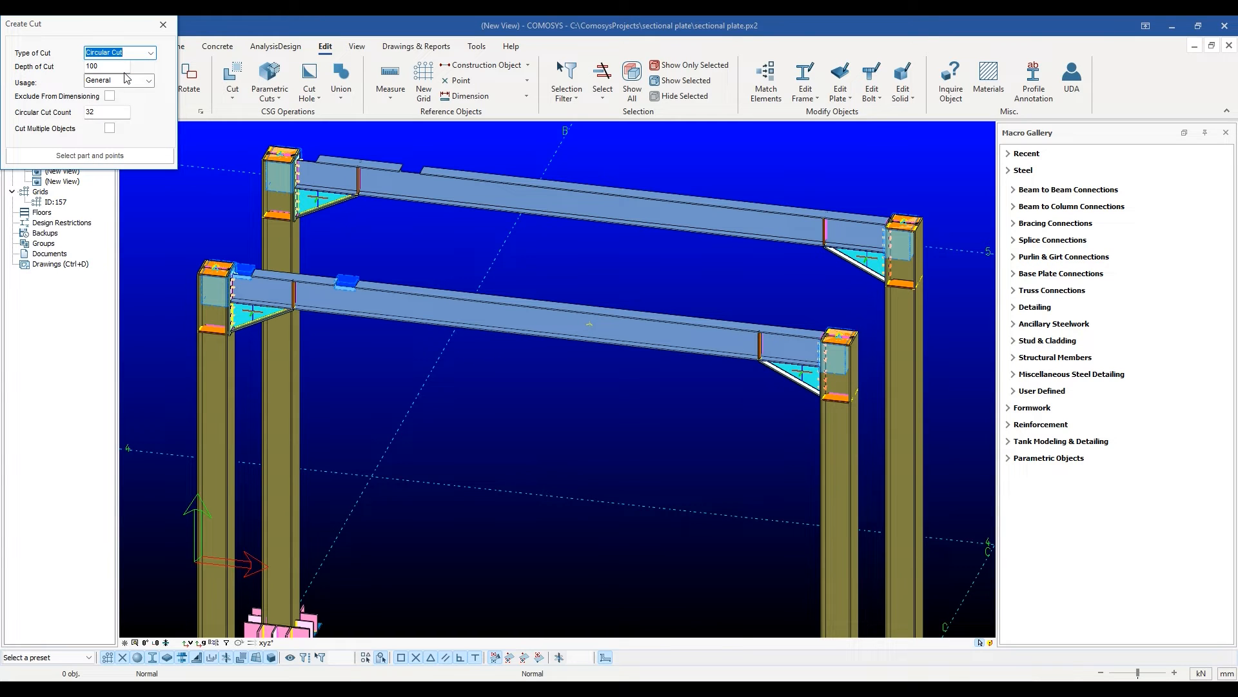
click(119, 156)
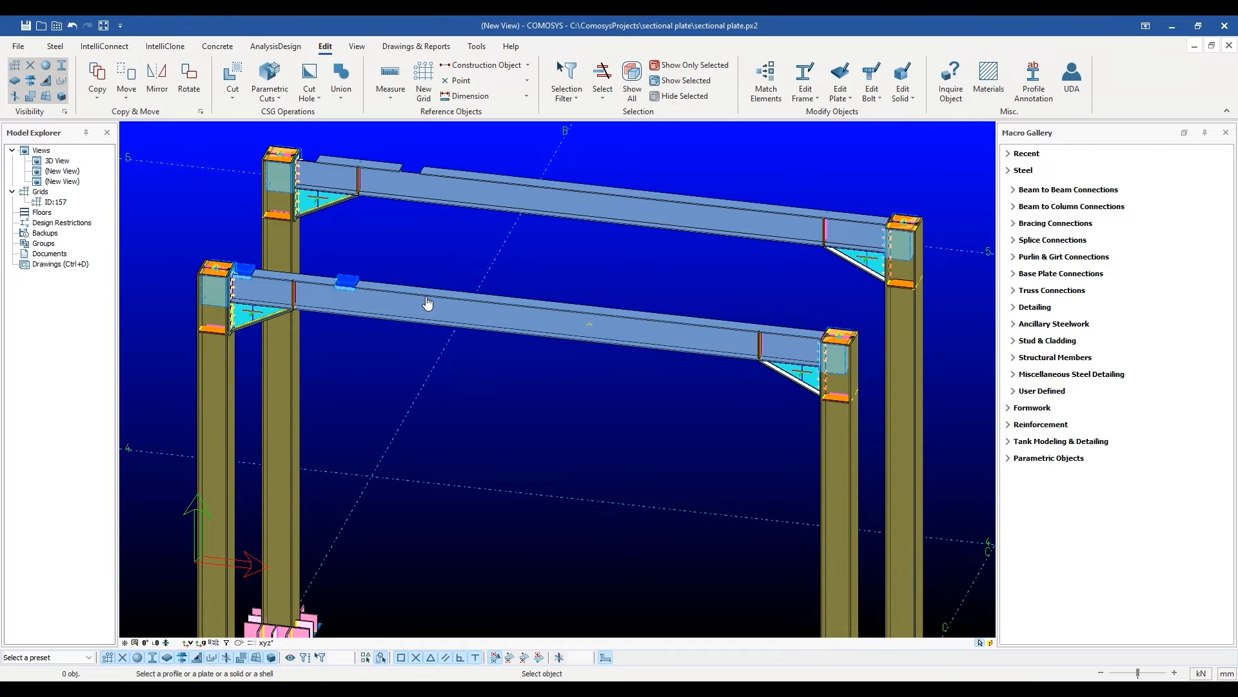
Cut a circular opening of 60 mm radius in the front beam's web, centred on the model point there.
click(589, 324)
click(146, 643)
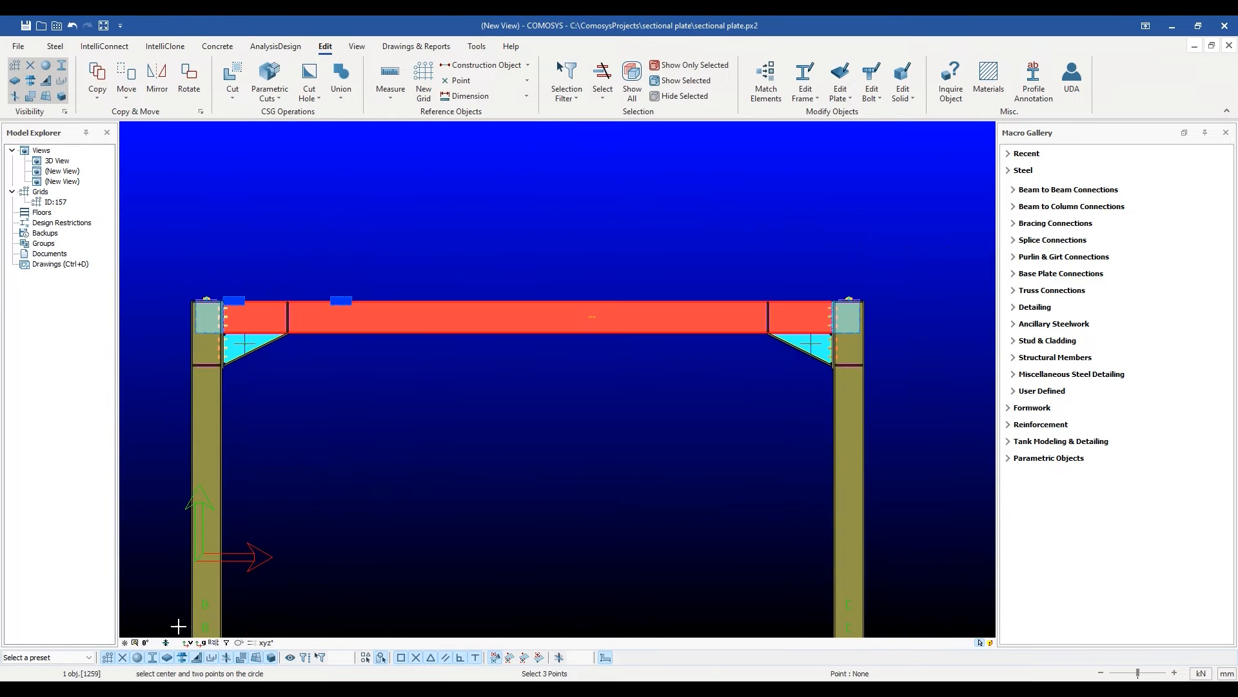
scroll(594, 342, up, 3)
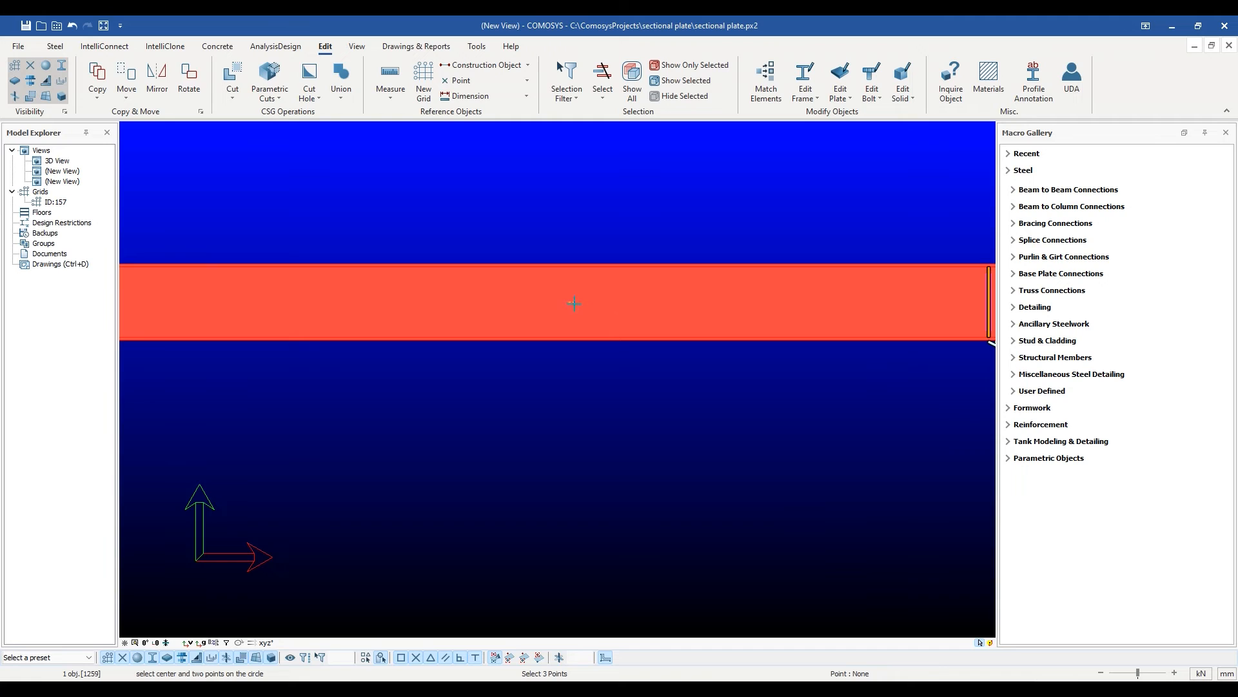
scroll(573, 303, up, 1)
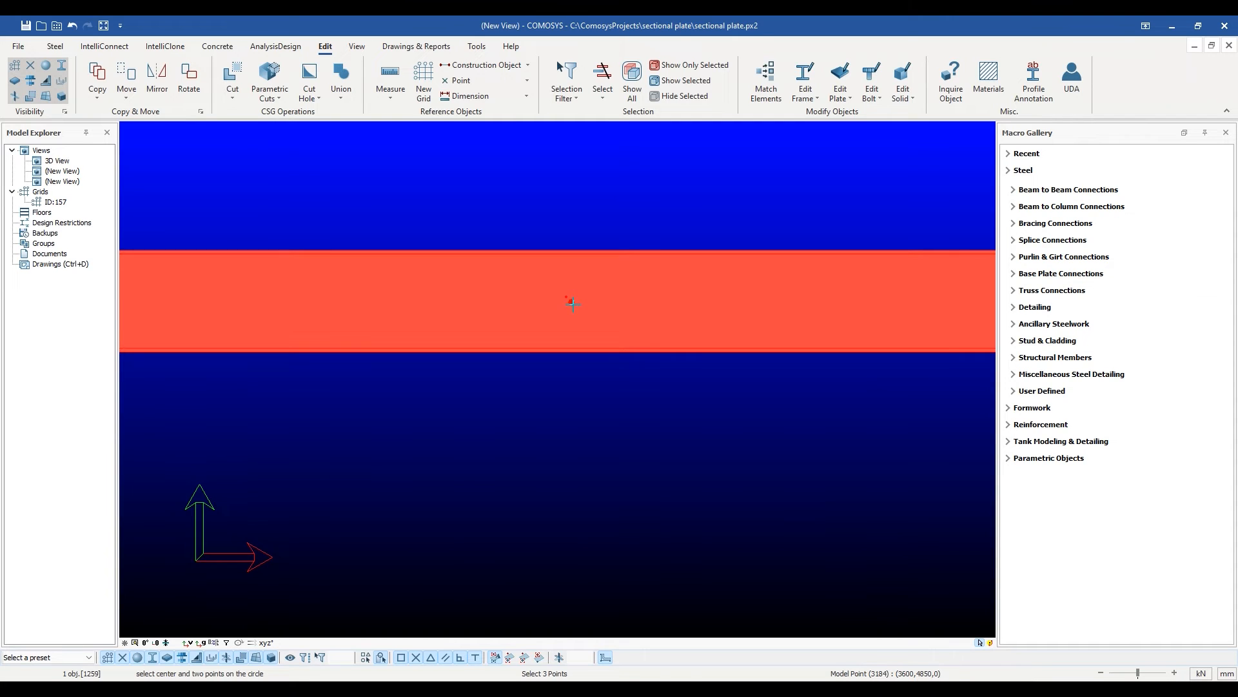
scroll(573, 303, up, 1)
click(571, 300)
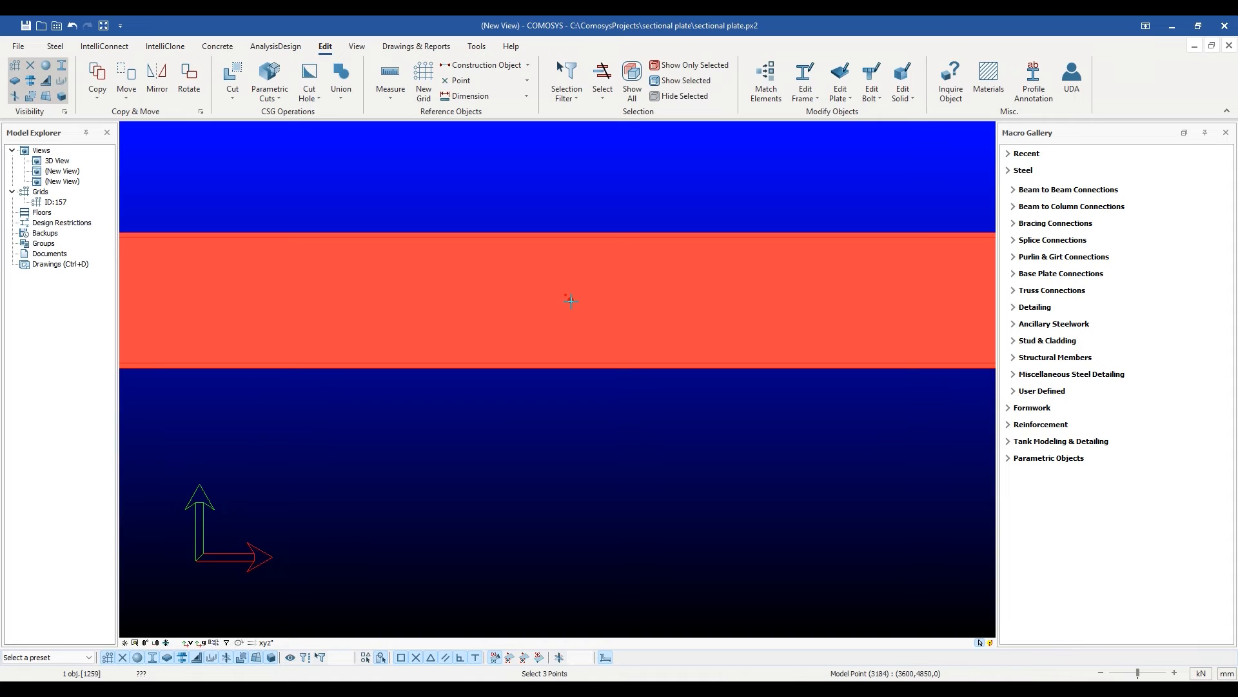
key(Return)
text(dx60)
key(Return)
key(space)
text(dy100)
key(Return)
scroll(575, 303, up, 1)
click(568, 414)
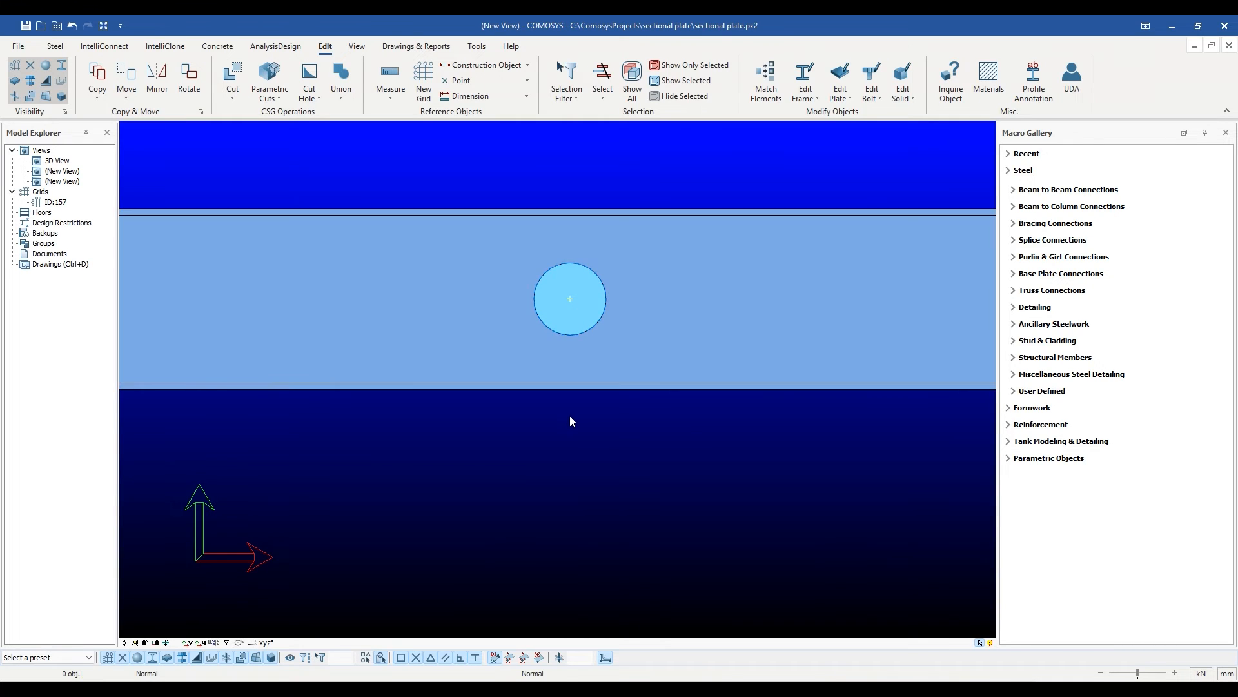
right_click(582, 417)
click(551, 405)
Set up another circular cut for the front beam with a circular cut count of 5.
right_drag(579, 410, 416, 444)
scroll(521, 409, down, 3)
middle_drag(326, 427, 419, 405)
right_drag(419, 405, 376, 255)
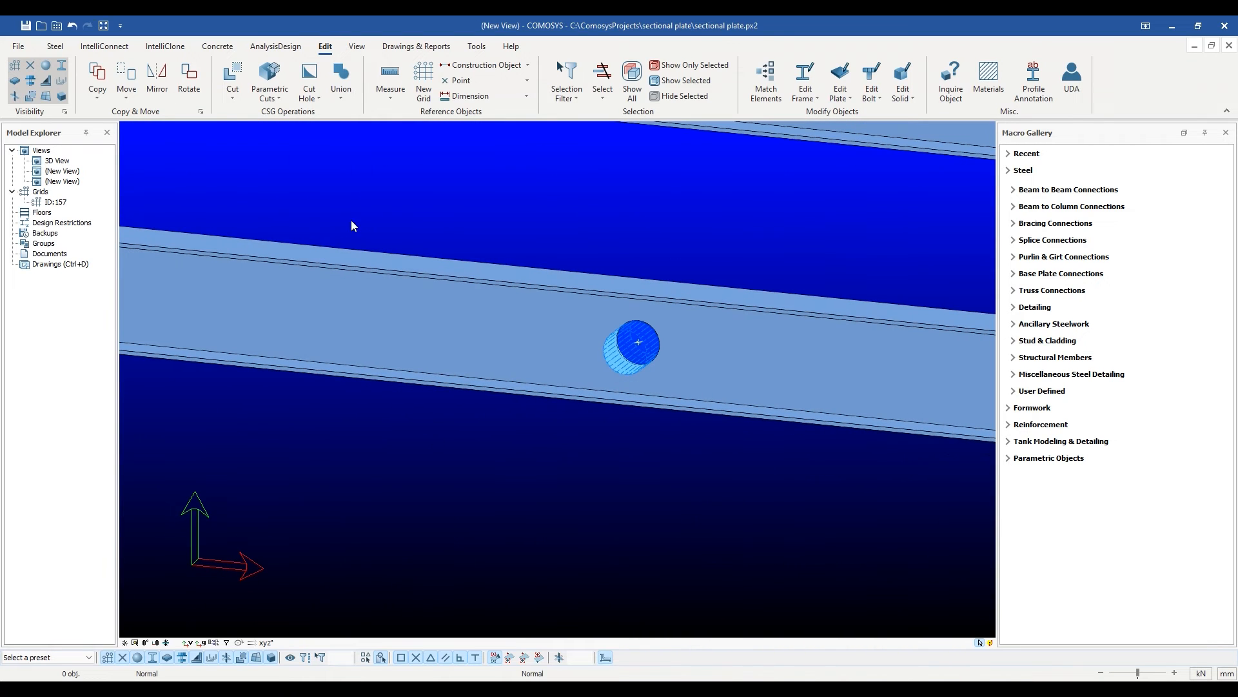
click(224, 102)
click(238, 108)
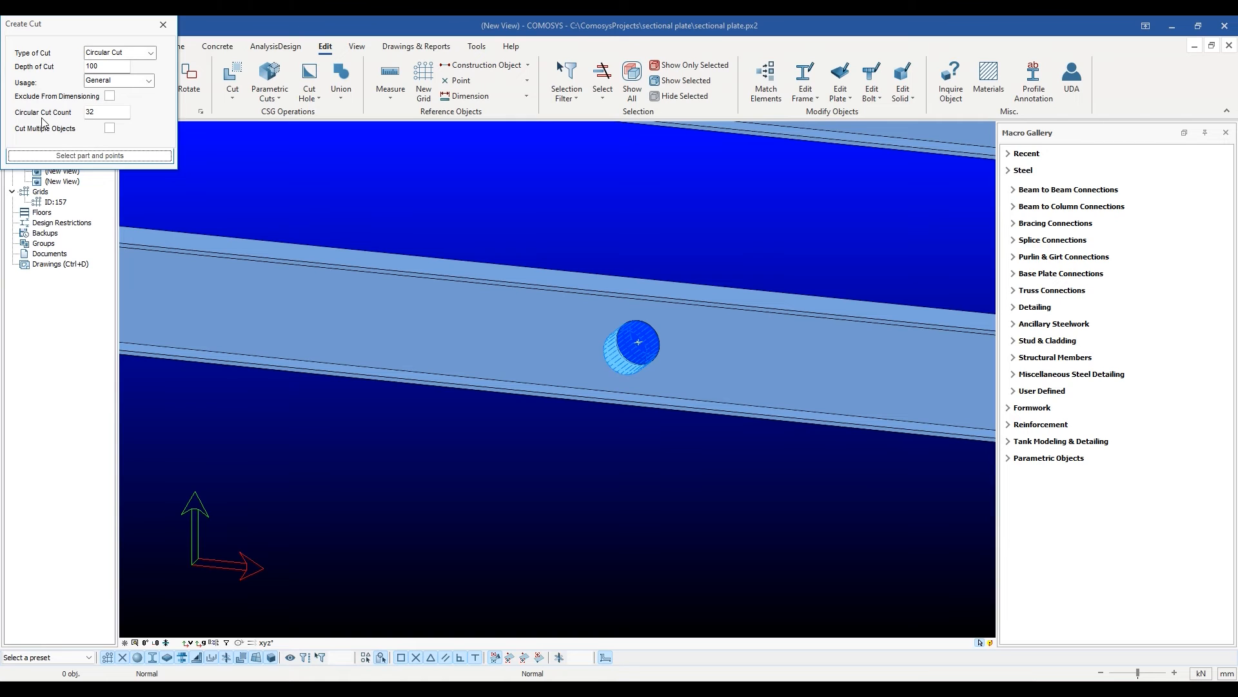
click(98, 111)
key(BackSpace)
key(BackSpace)
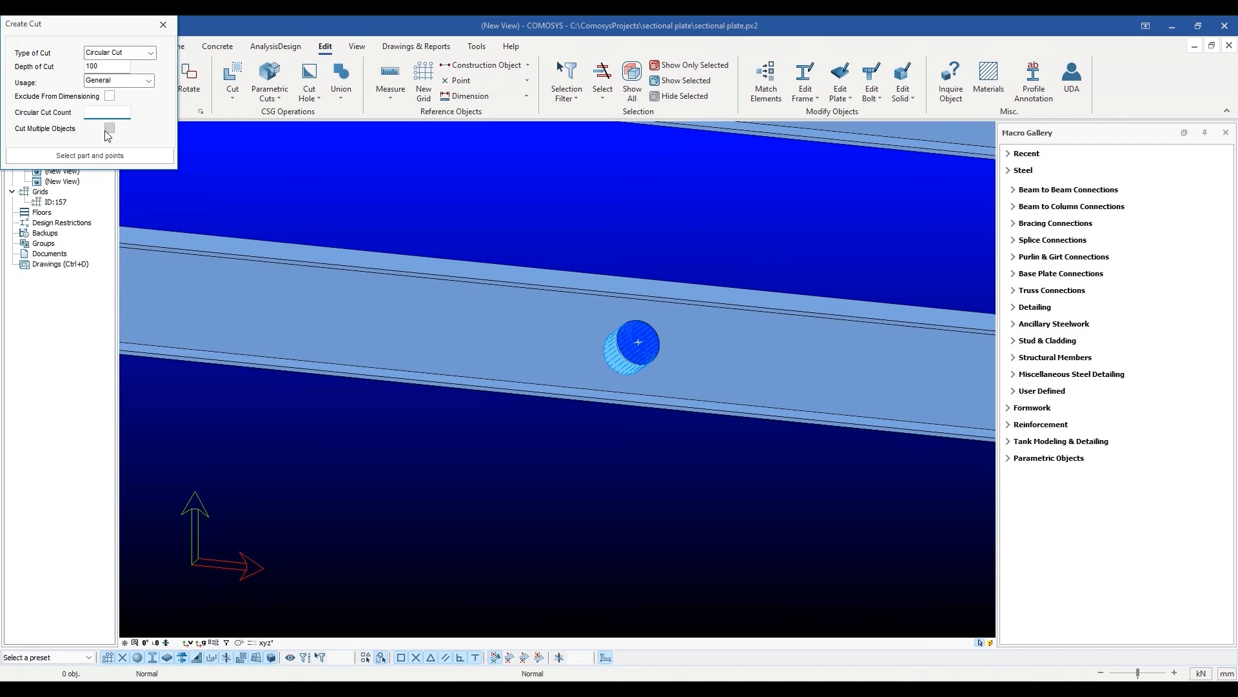
click(87, 157)
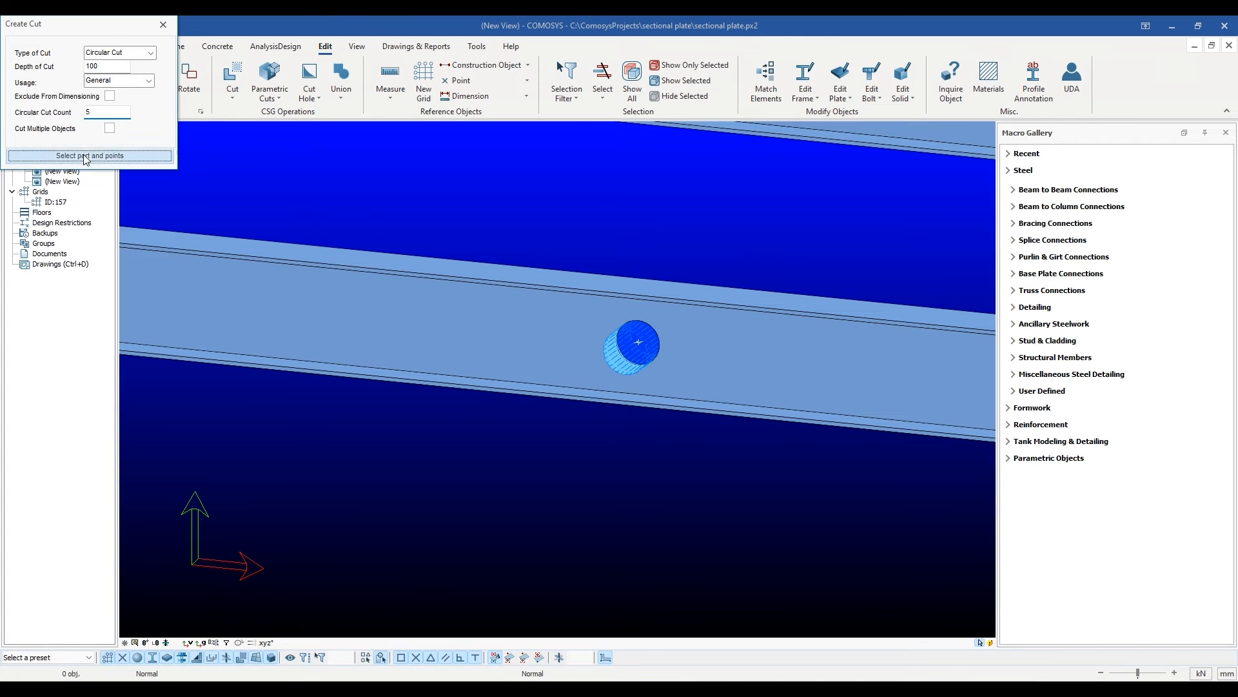
Cut a five-sided opening in the front beam's web, centred 300 mm in X from the circular opening, using offsets of 70 mm in Y and 60 mm in X.
click(490, 295)
click(146, 642)
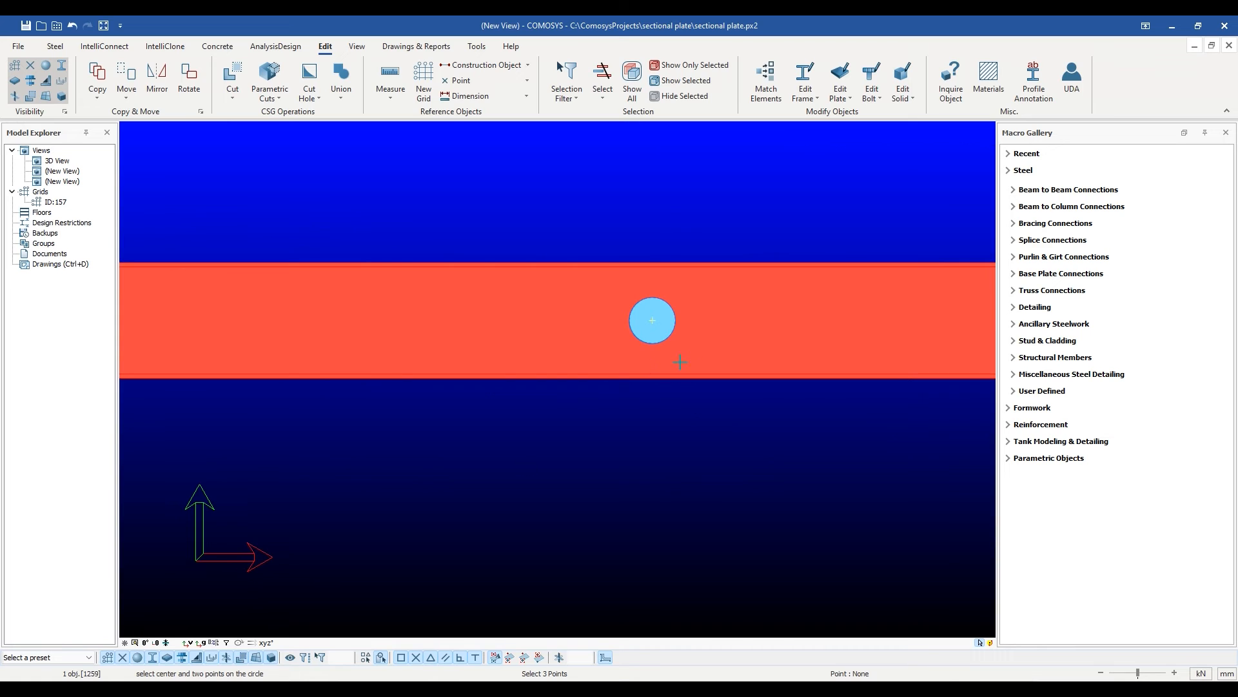
click(652, 319)
text(dx300)
key(Return)
key(space)
text(d)
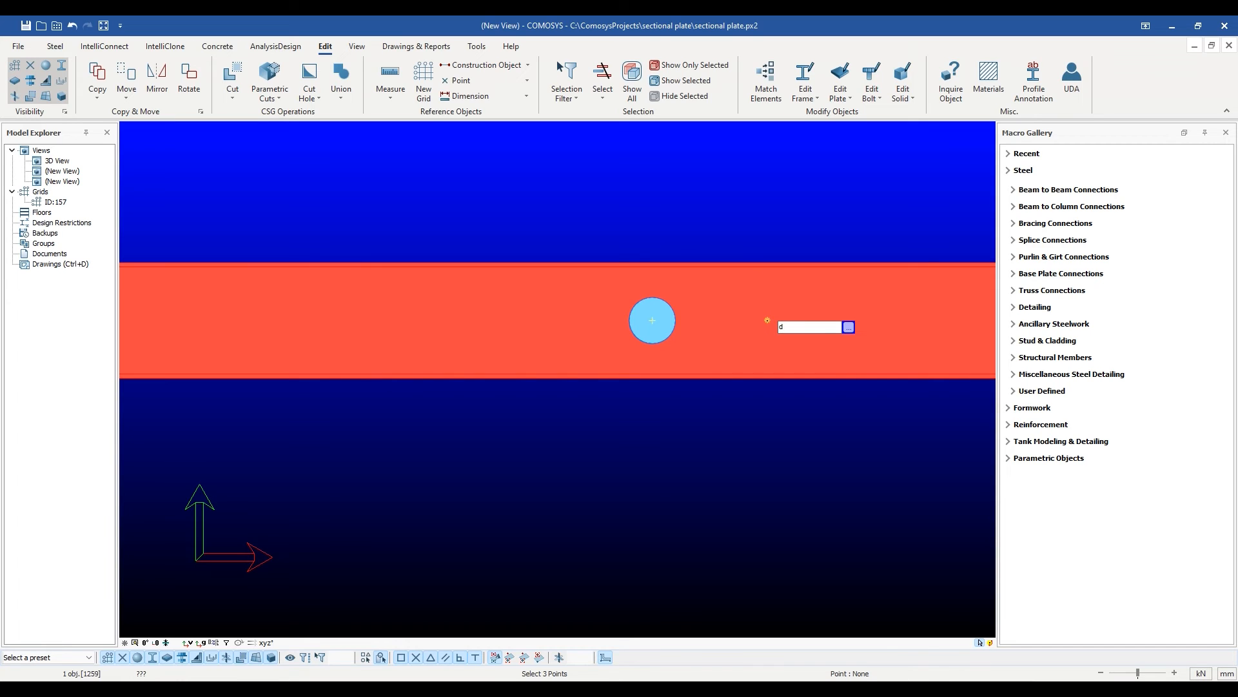
text(y70)
key(Return)
click(767, 320)
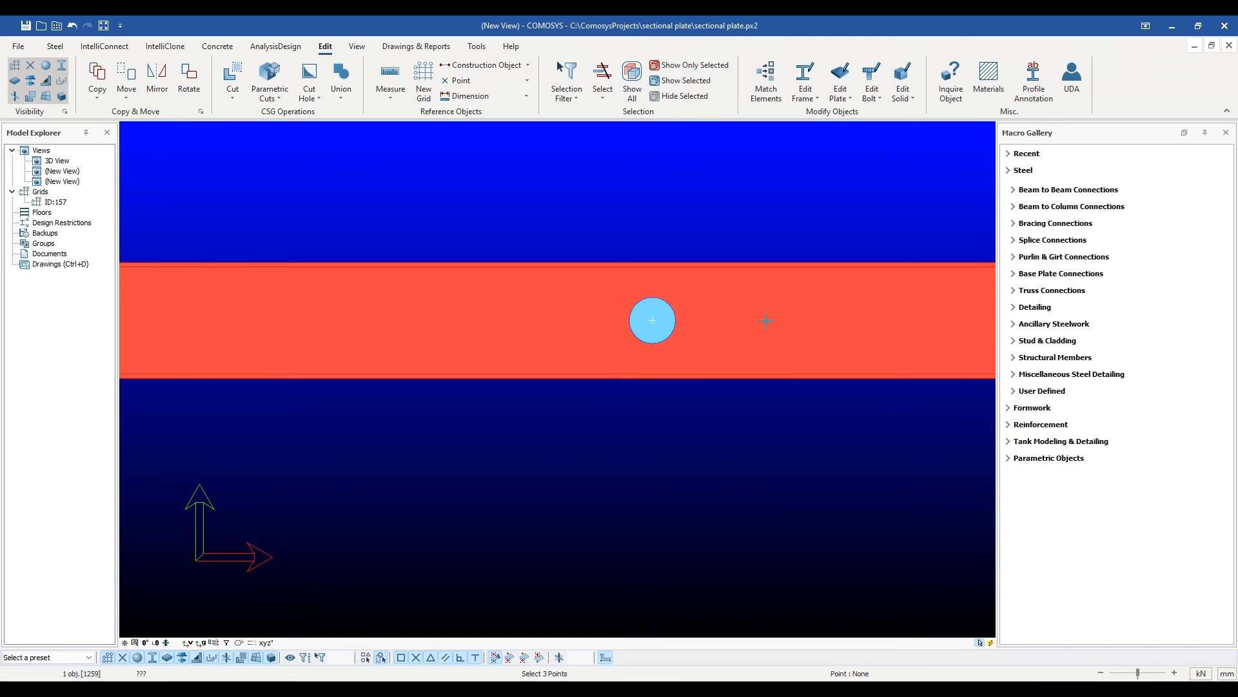
key(space)
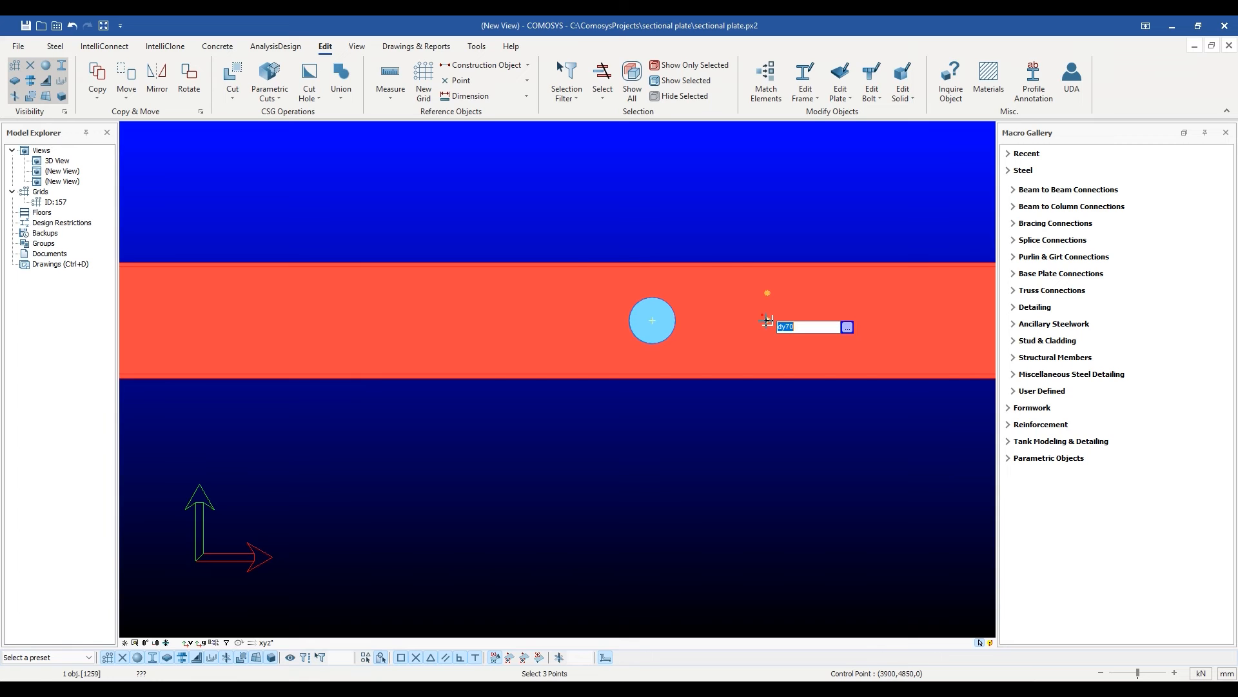
text(dx60)
key(Return)
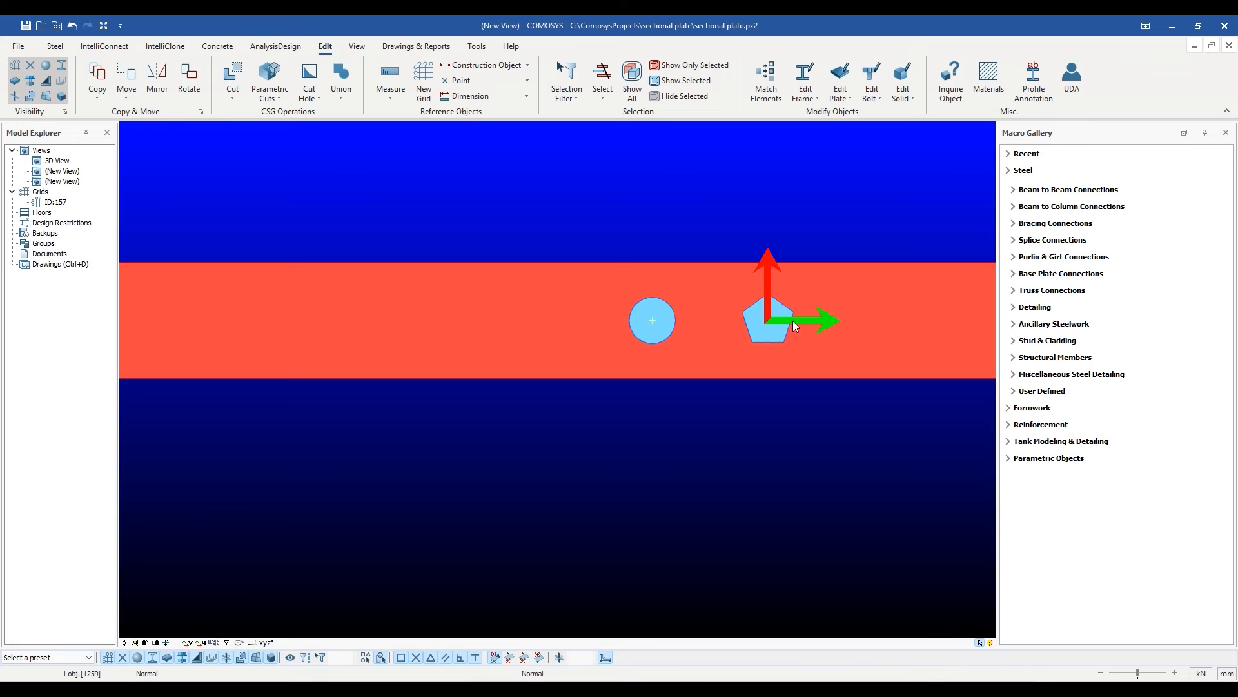
scroll(729, 397, down, 2)
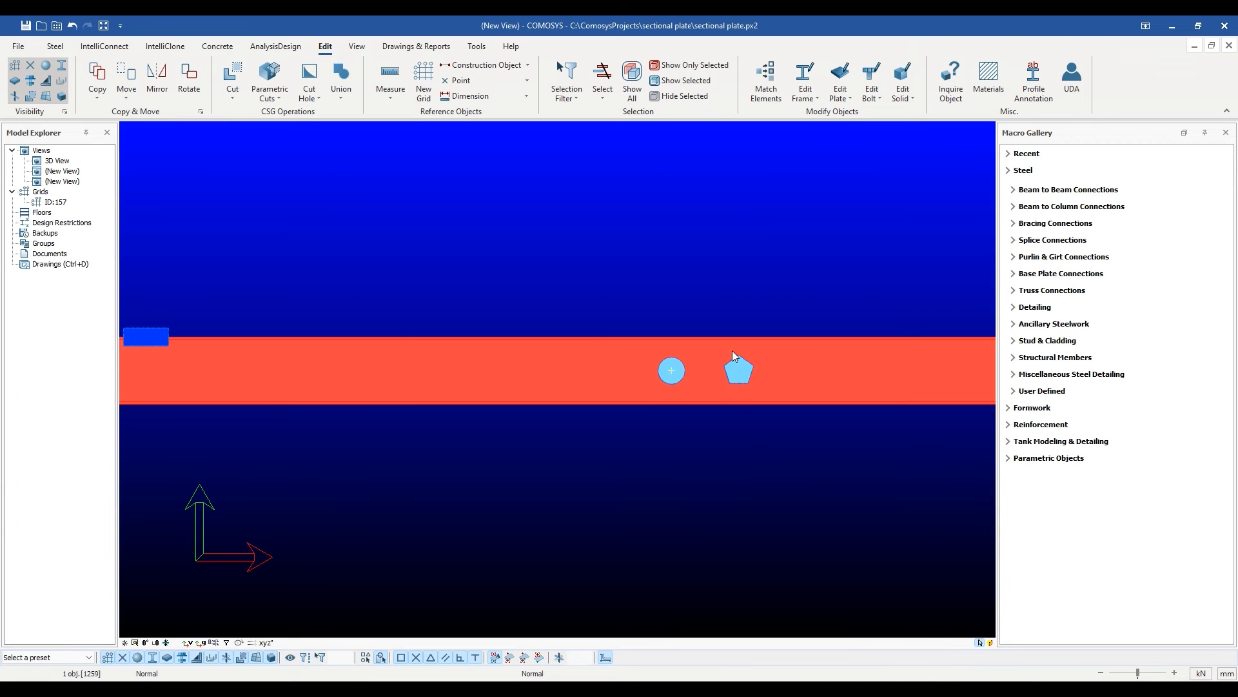
click(720, 452)
Copy the circular web cut linearly four times at -200 mm in X, with Y set to 0.
mouse_move(737, 443)
middle_down()
mouse_move(674, 487)
mouse_move(654, 525)
mouse_move(571, 517)
mouse_move(552, 486)
mouse_move(480, 502)
mouse_move(566, 514)
mouse_move(723, 455)
middle_up()
scroll(663, 406, up, 5)
click(655, 321)
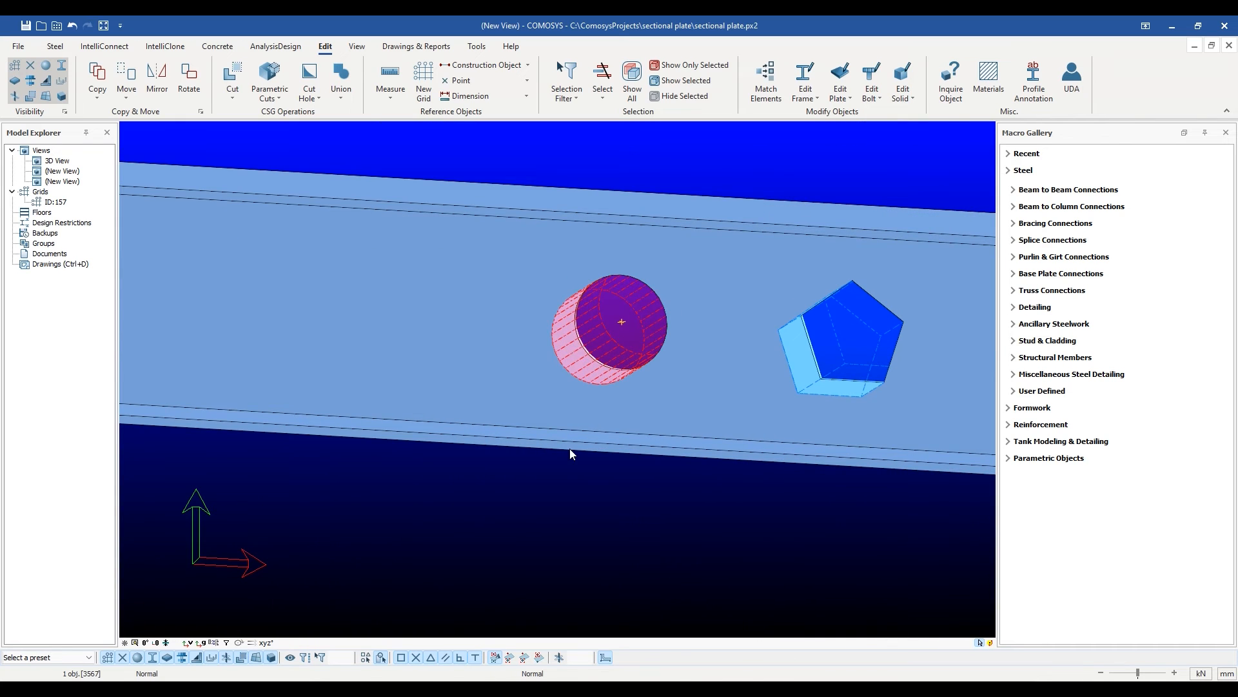
scroll(570, 448, down, 2)
middle_drag(570, 452, 589, 477)
right_click(591, 485)
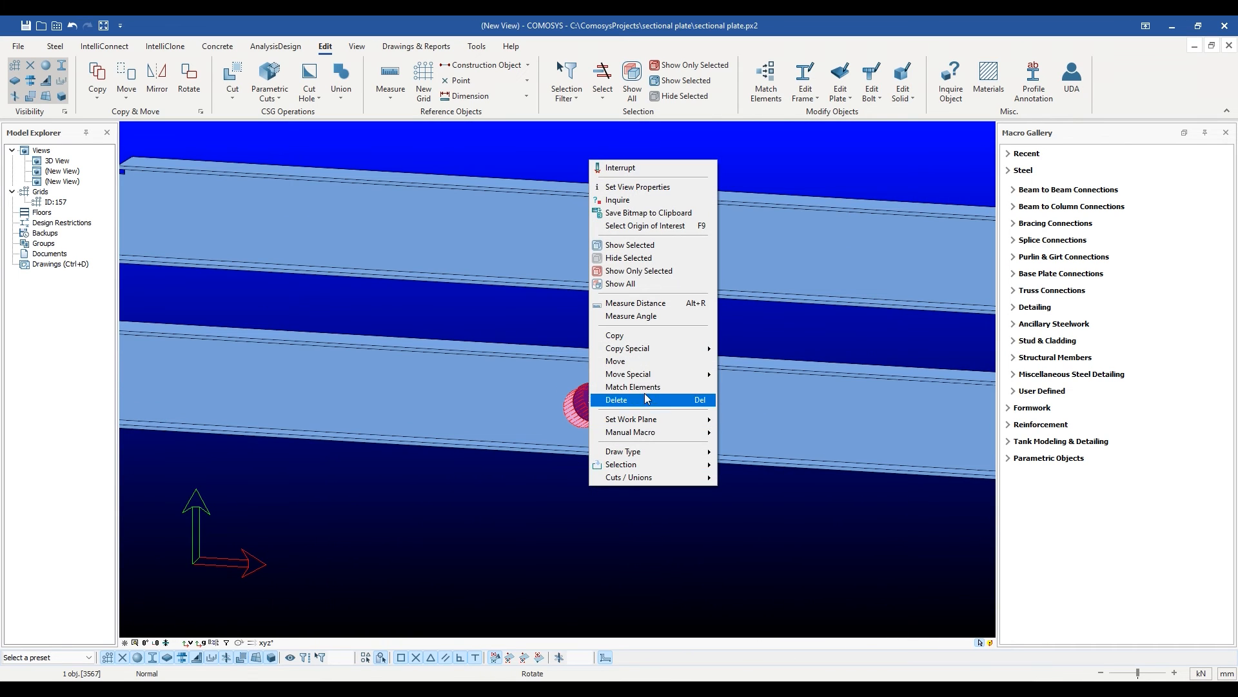
mouse_move(667, 354)
click(727, 347)
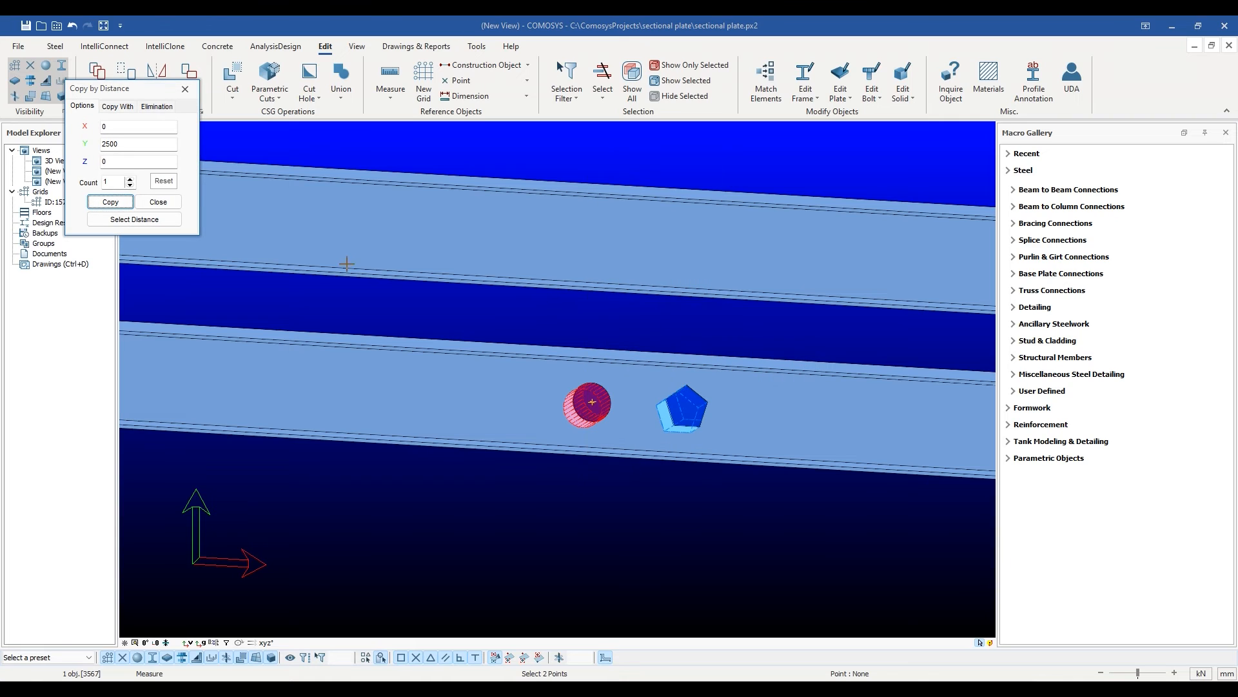
double_click(128, 144)
text(0)
key(shift+Tab)
text(-200)
click(130, 178)
click(110, 202)
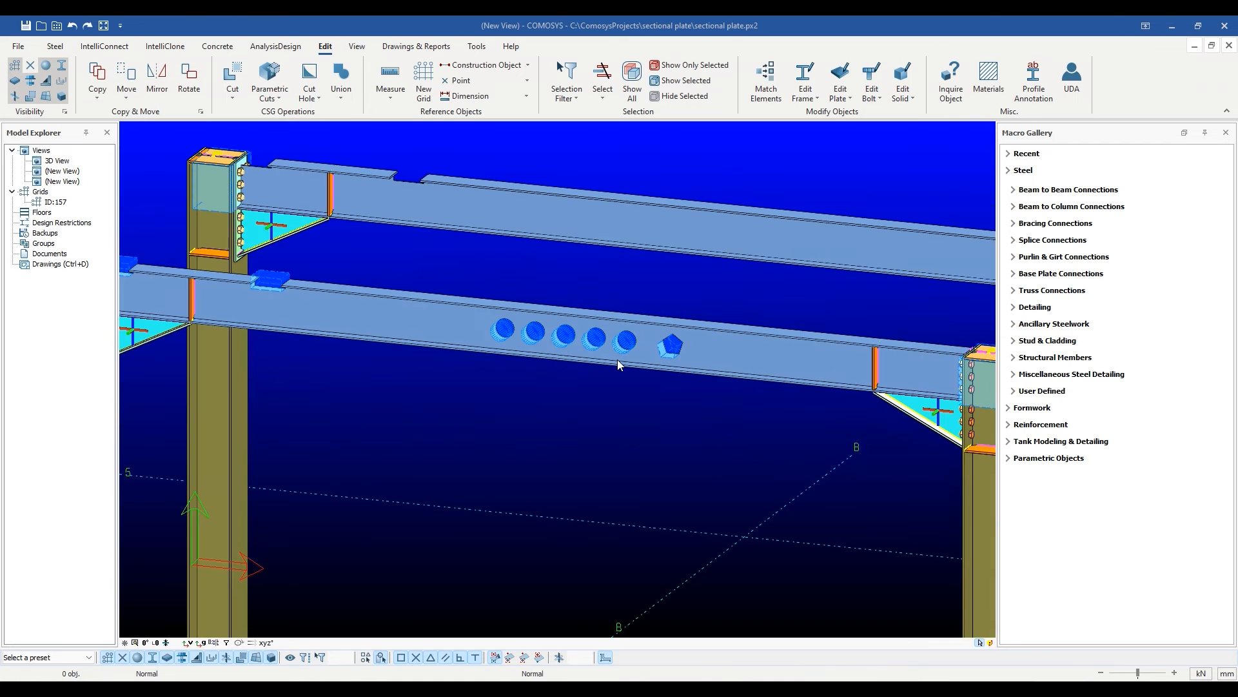
Delete the circular web cut second nearest to the pentagonal opening.
scroll(618, 358, up, 4)
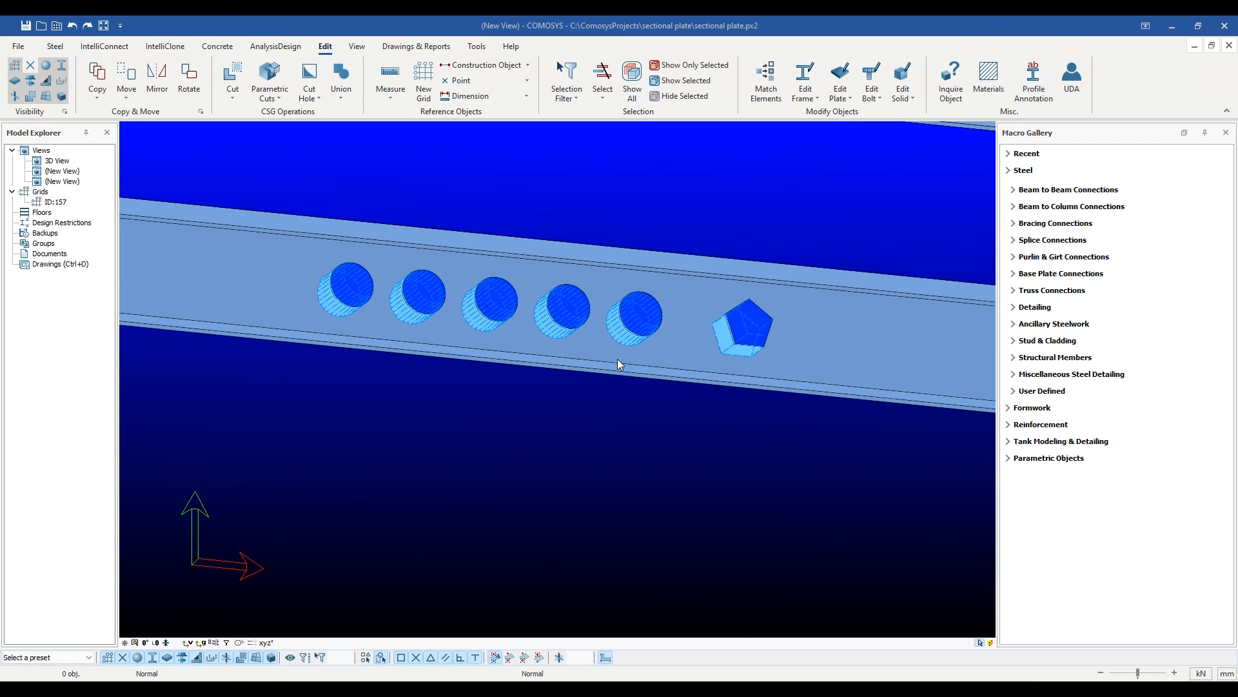
scroll(637, 318, up, 2)
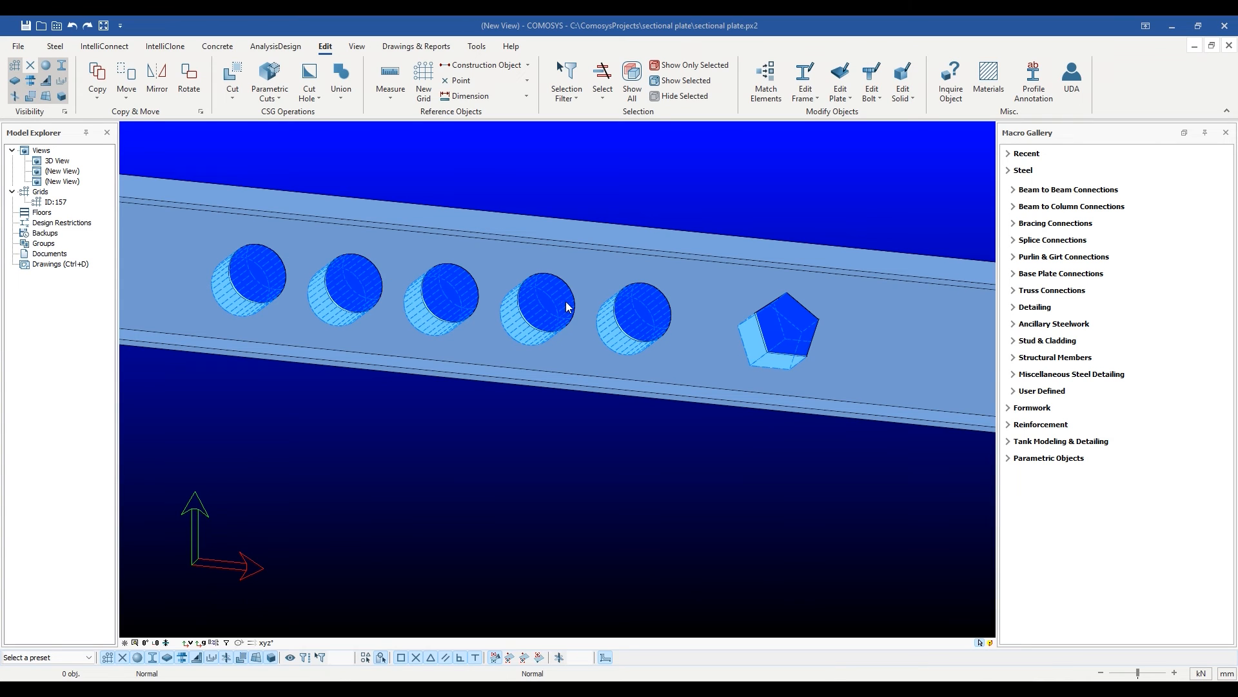
click(535, 306)
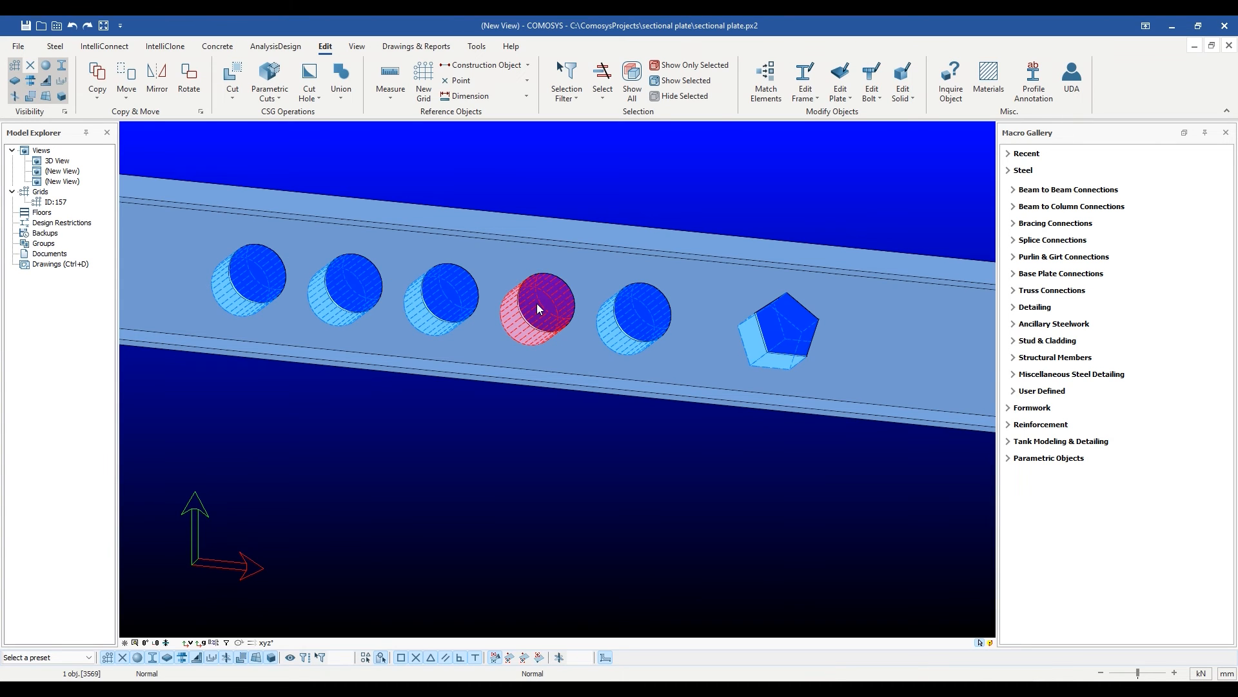
key(Delete)
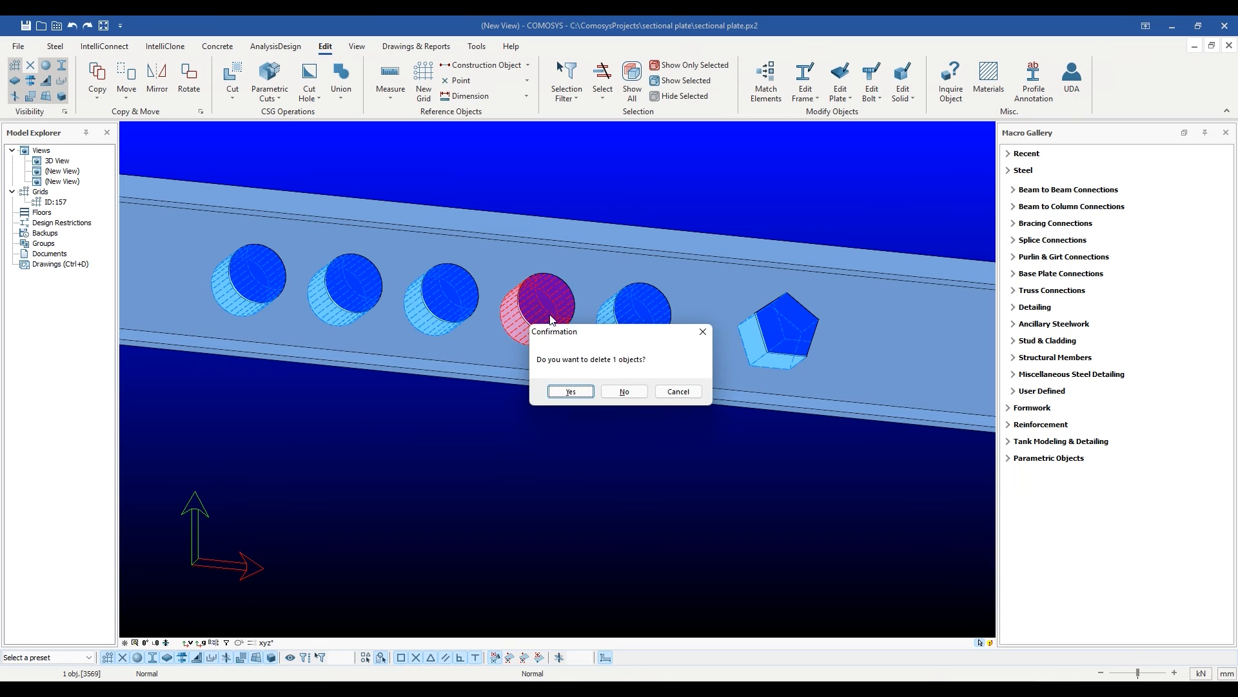
click(565, 390)
scroll(552, 415, down, 5)
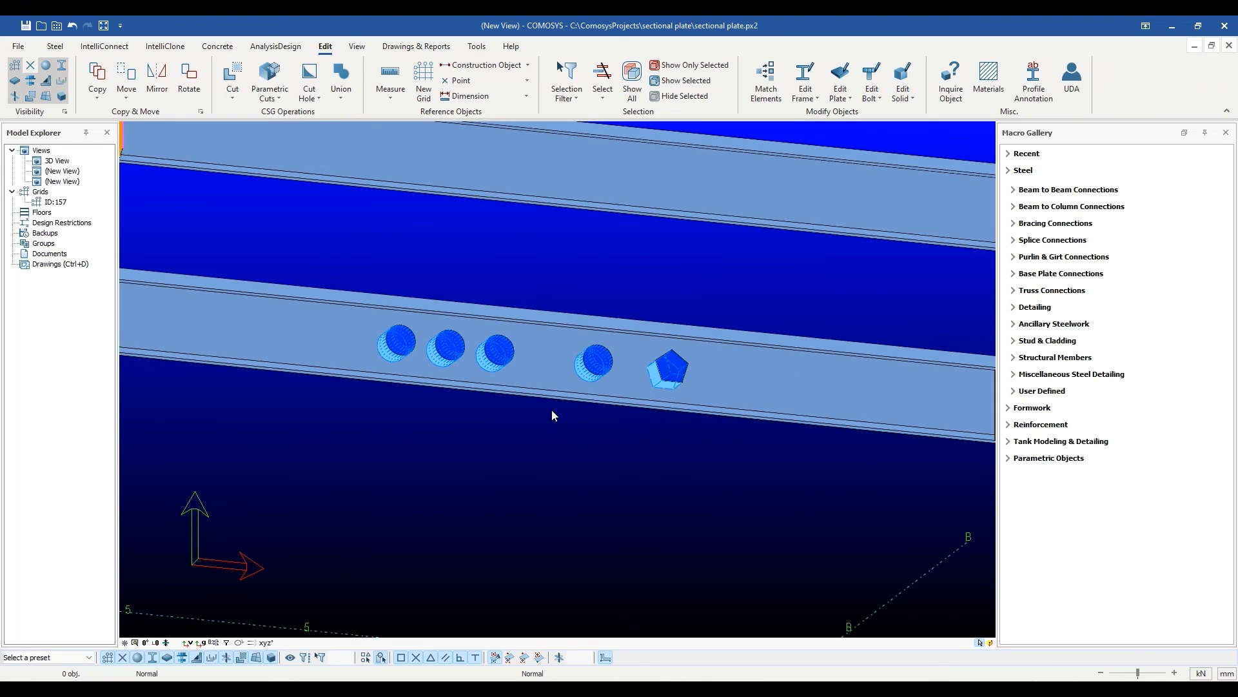
View the properties of the front beam's inner top-flange cut and close them without changes.
scroll(420, 305, up, 2)
double_click(420, 304)
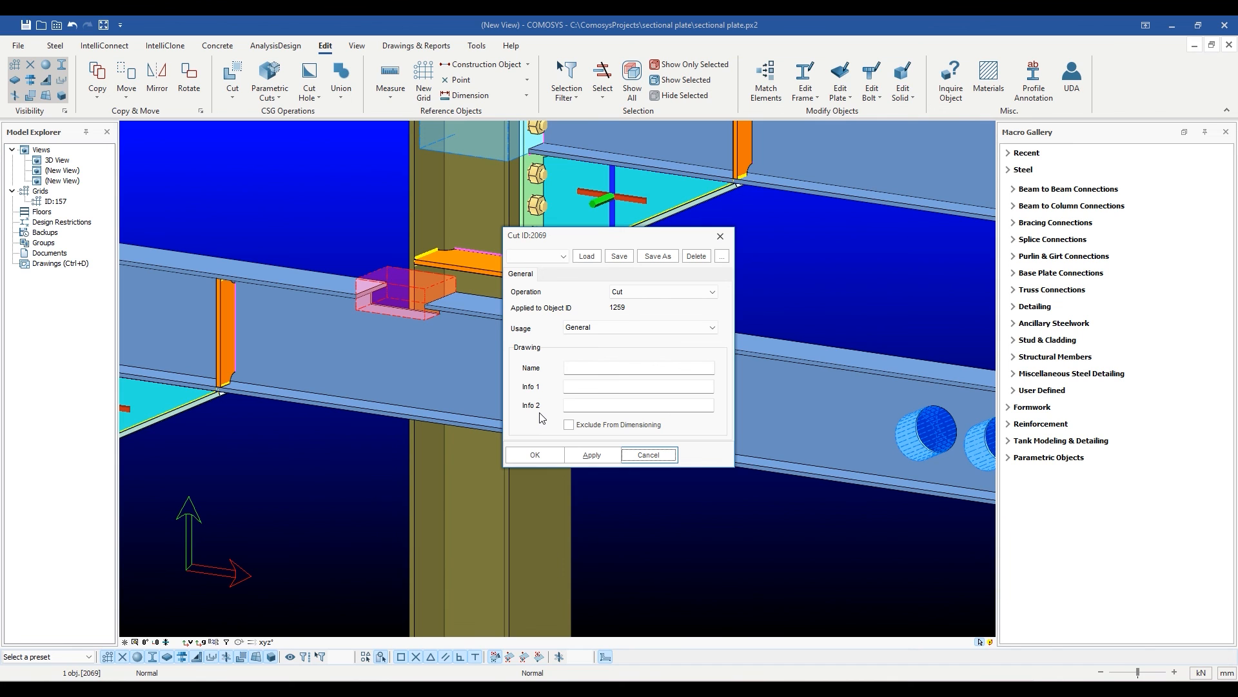
click(716, 235)
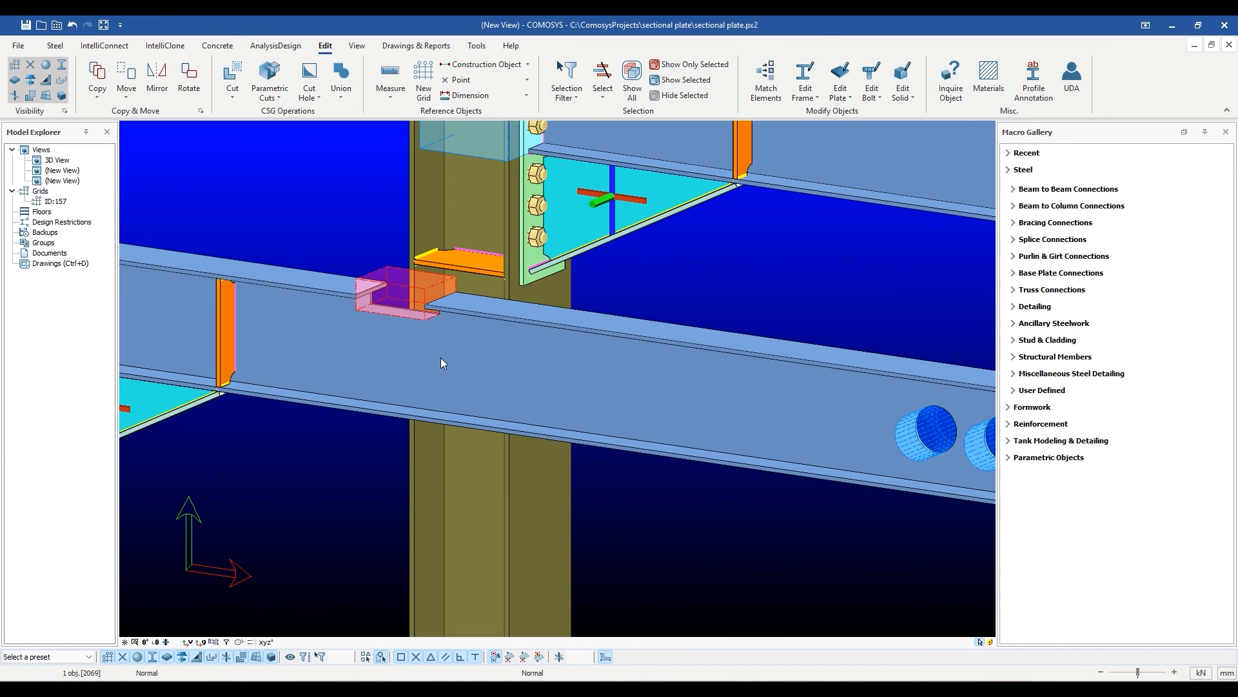
Change the operation of the flange cut at the front beam's column end to Union.
scroll(441, 359, down, 2)
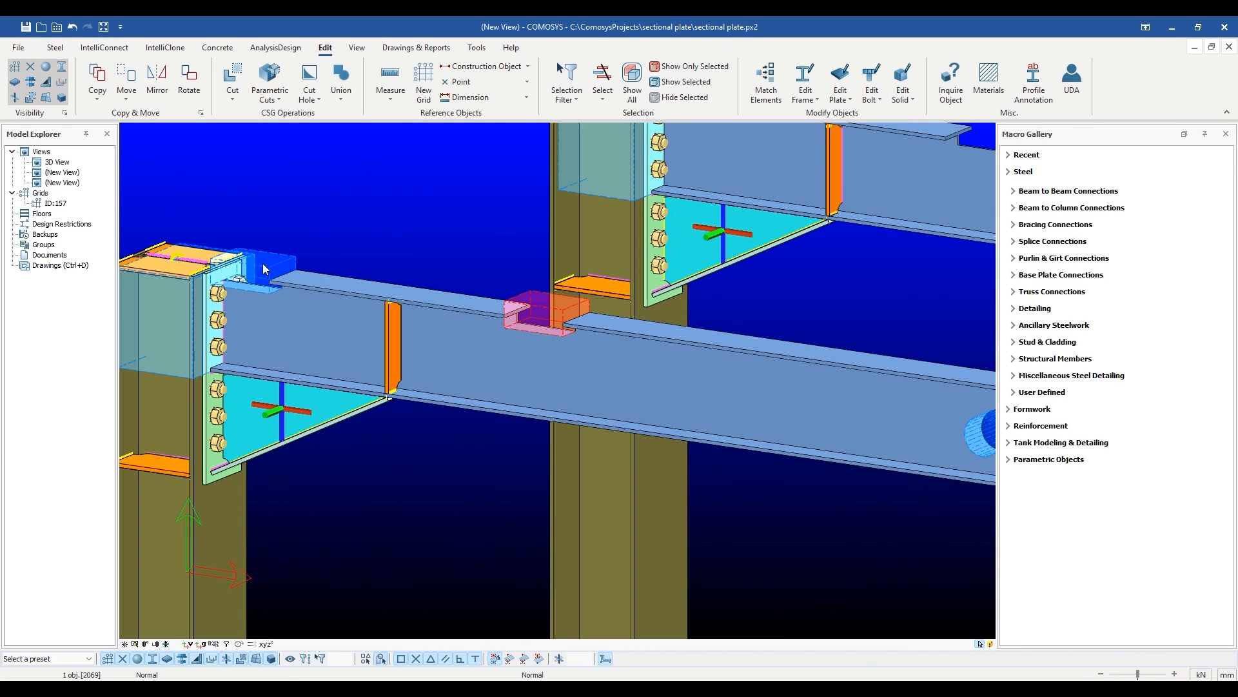
double_click(263, 266)
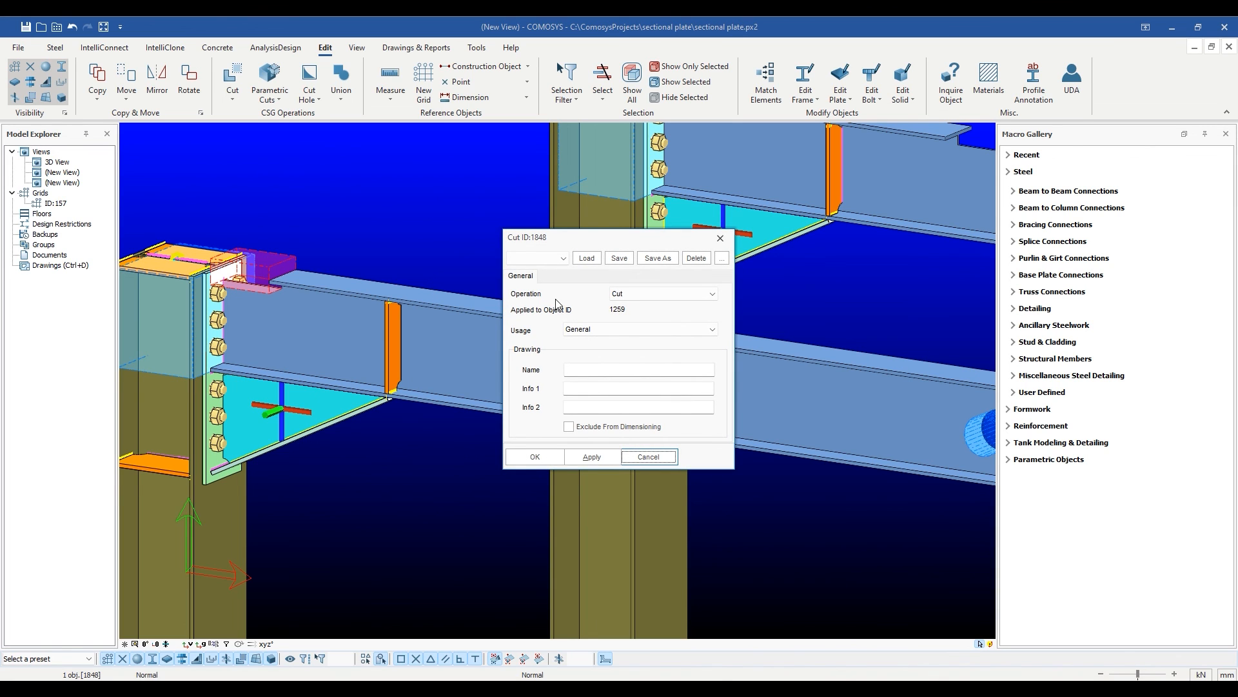
click(700, 295)
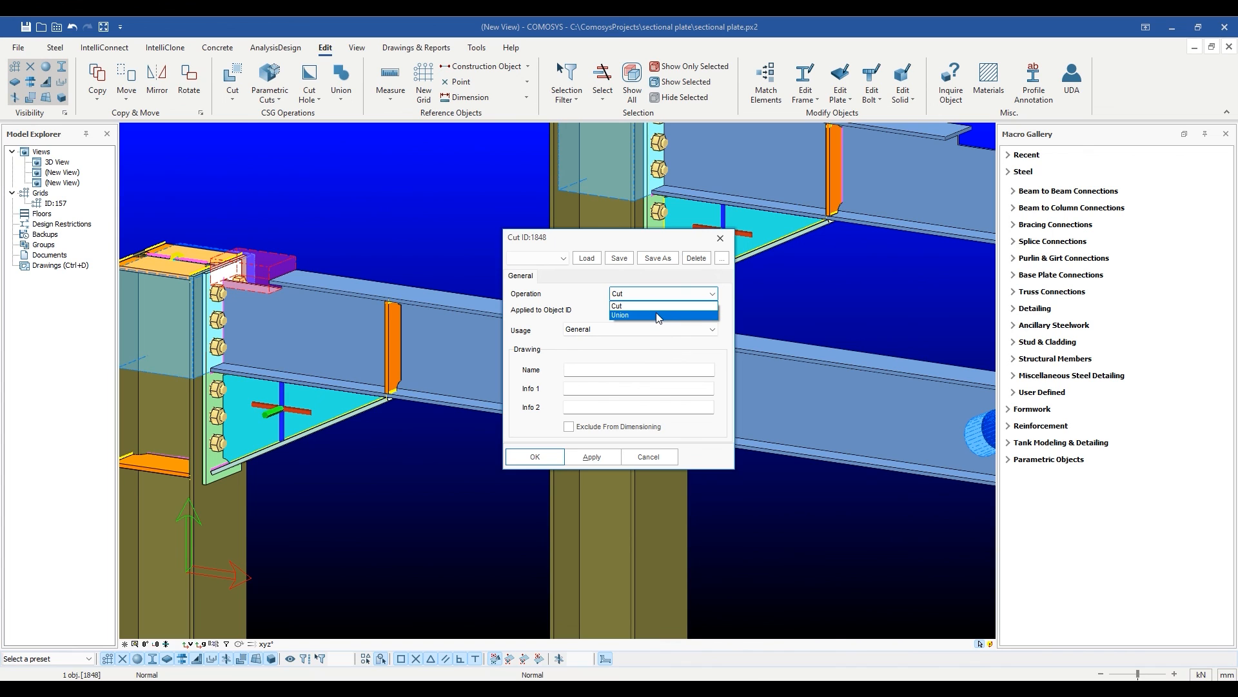
click(658, 316)
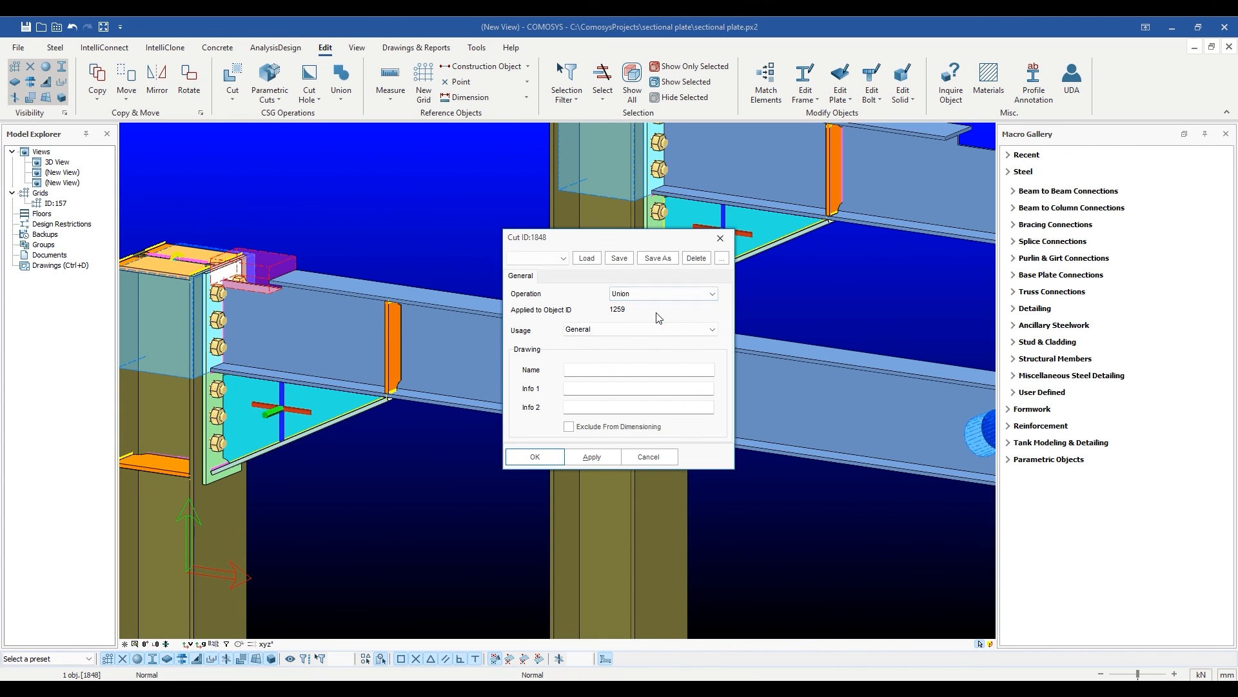
click(581, 458)
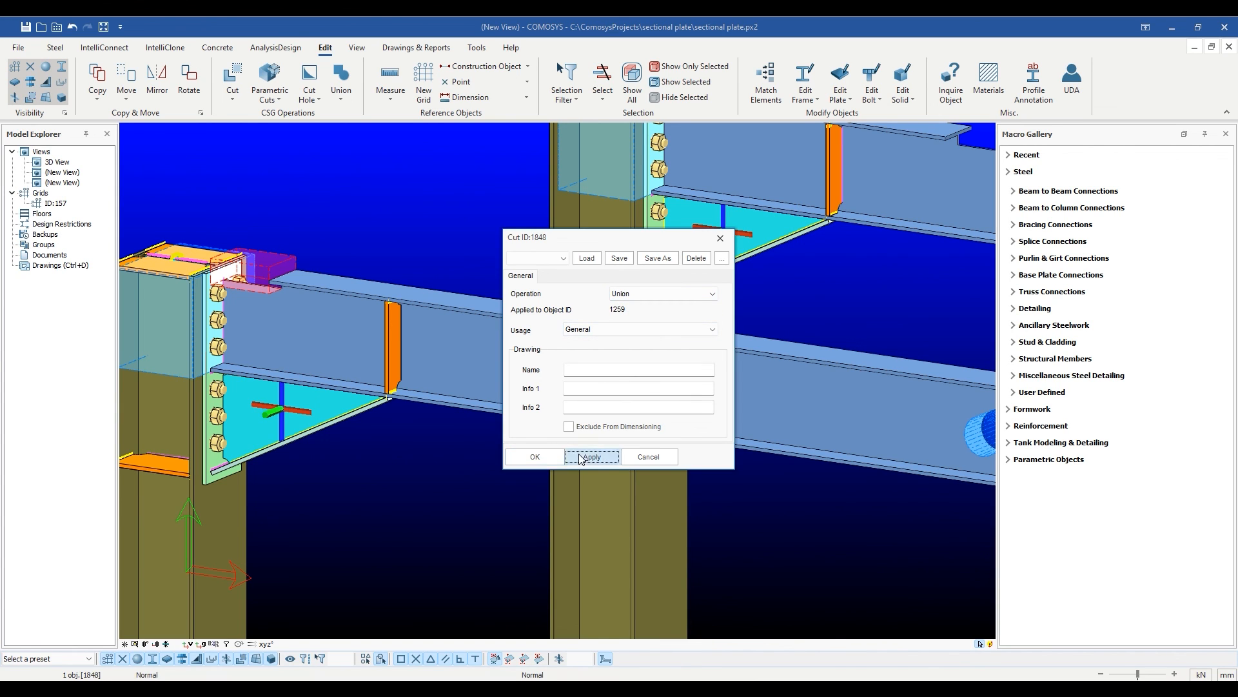
click(535, 457)
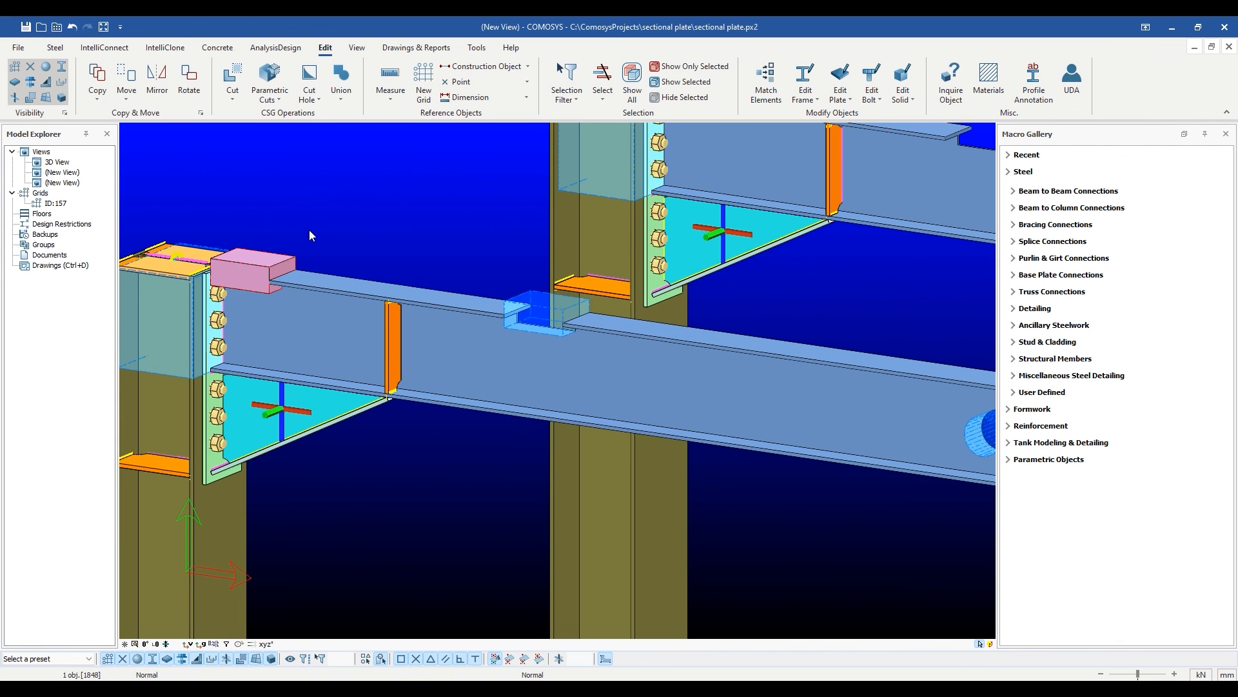
Hide the cut bodies and examine the united block at the beam's column end from both sides.
click(35, 102)
middle_drag(297, 281, 232, 287)
scroll(242, 282, up, 3)
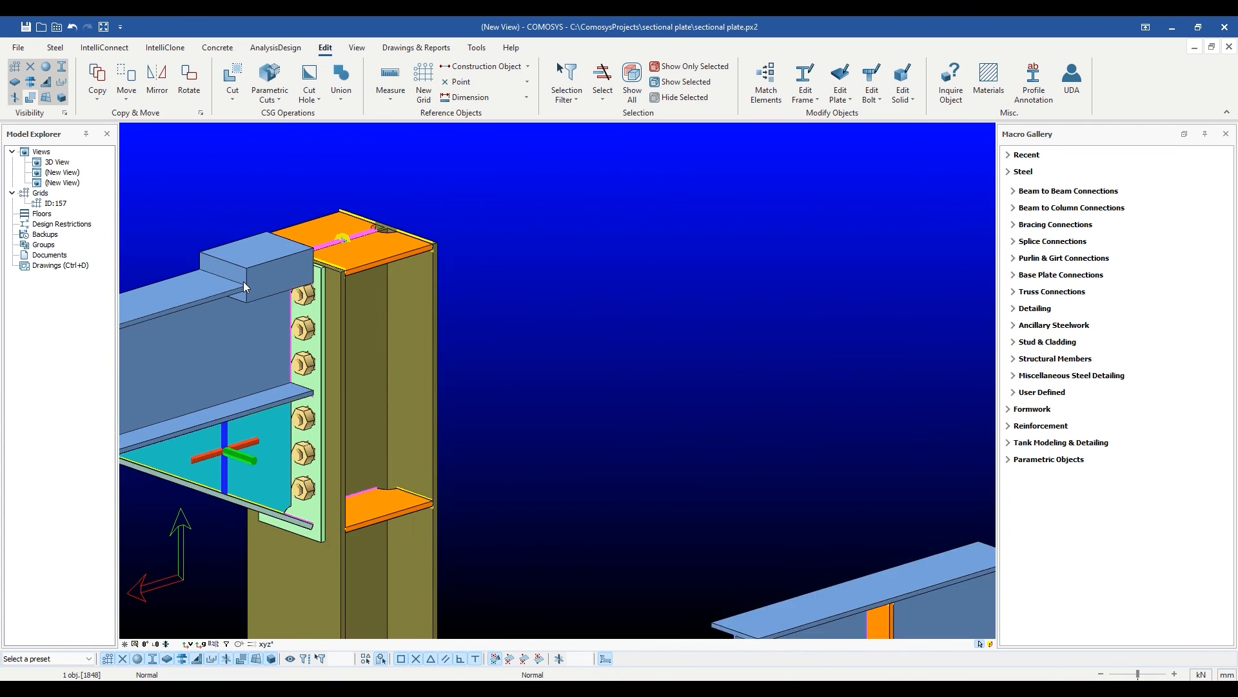
middle_drag(246, 284, 329, 286)
scroll(252, 268, down, 5)
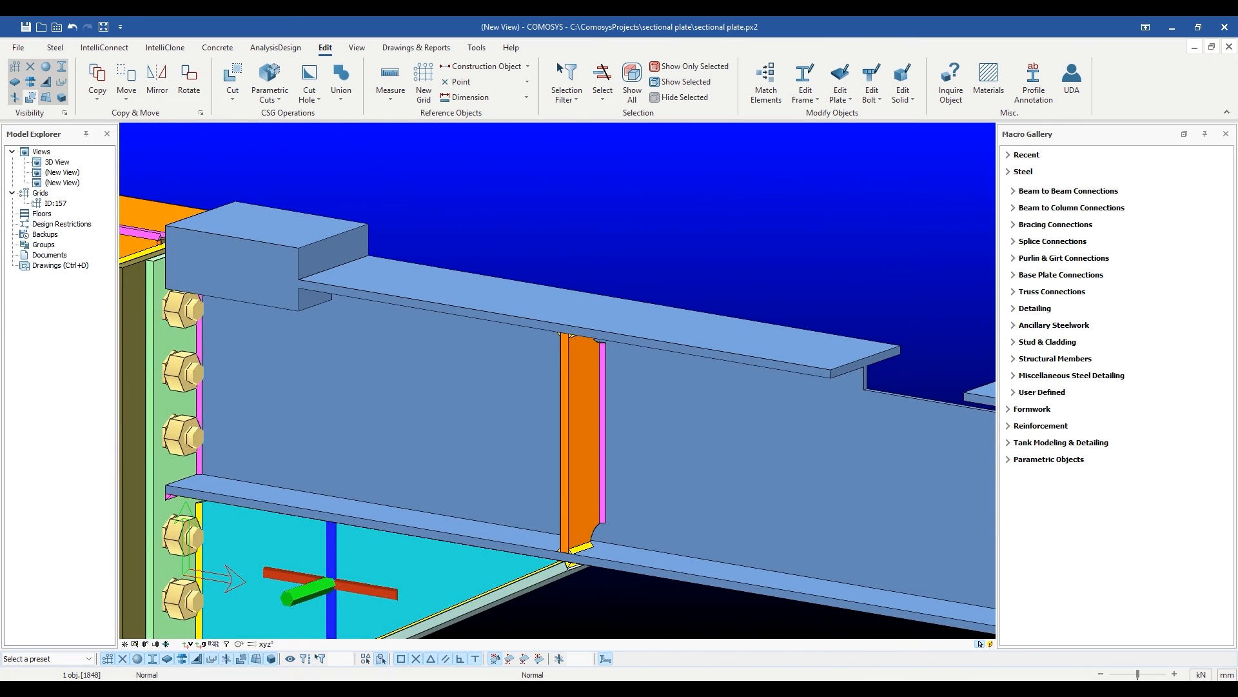